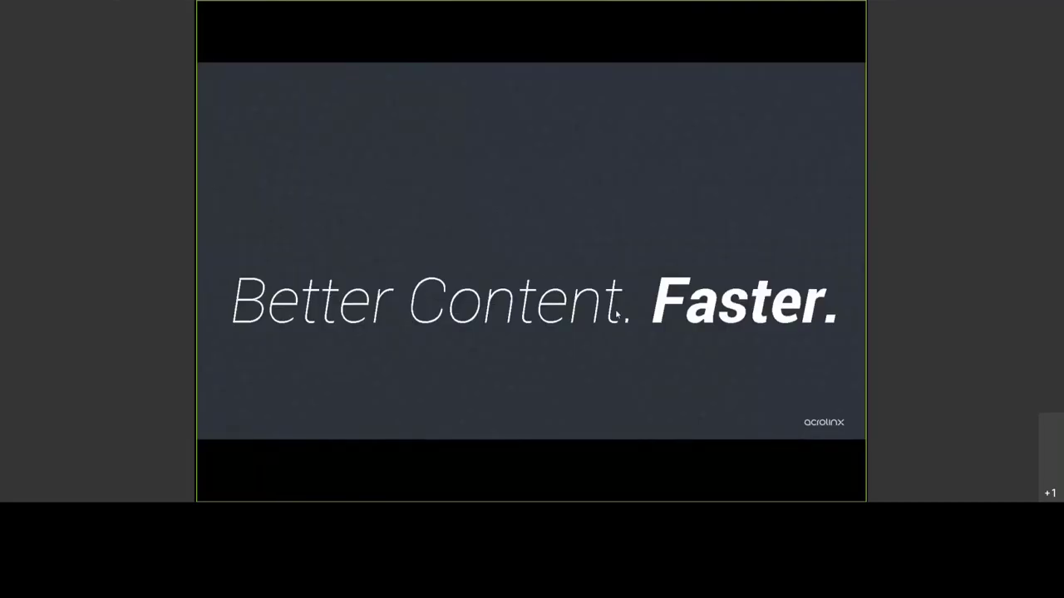
Switch from the slides to the Acrolinx Dashboard and review the terminology database overview by status, language and domain.
key("Escape")
left_click(231, 366)
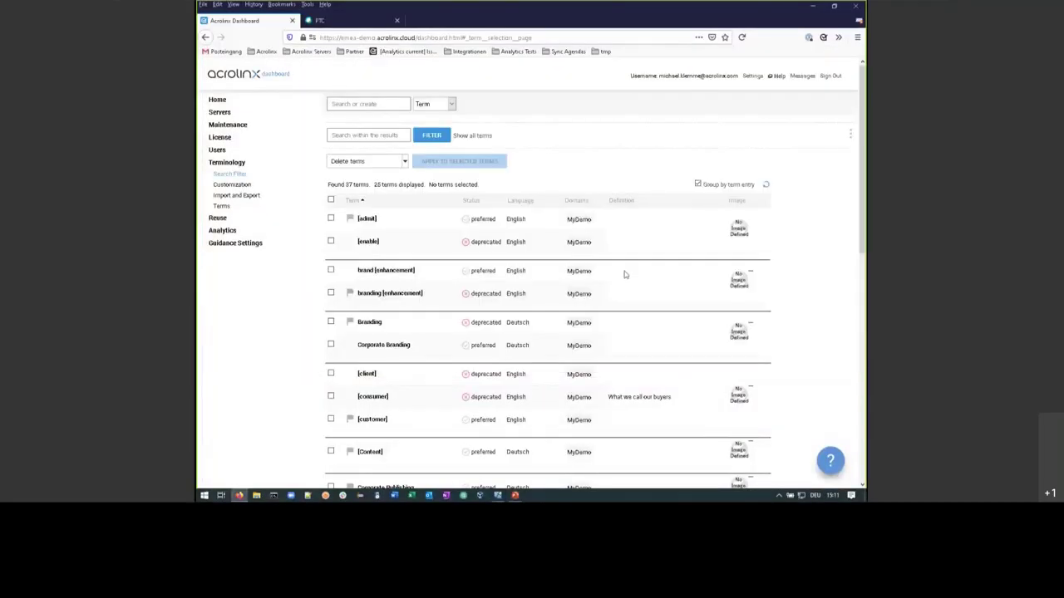
left_click(231, 173)
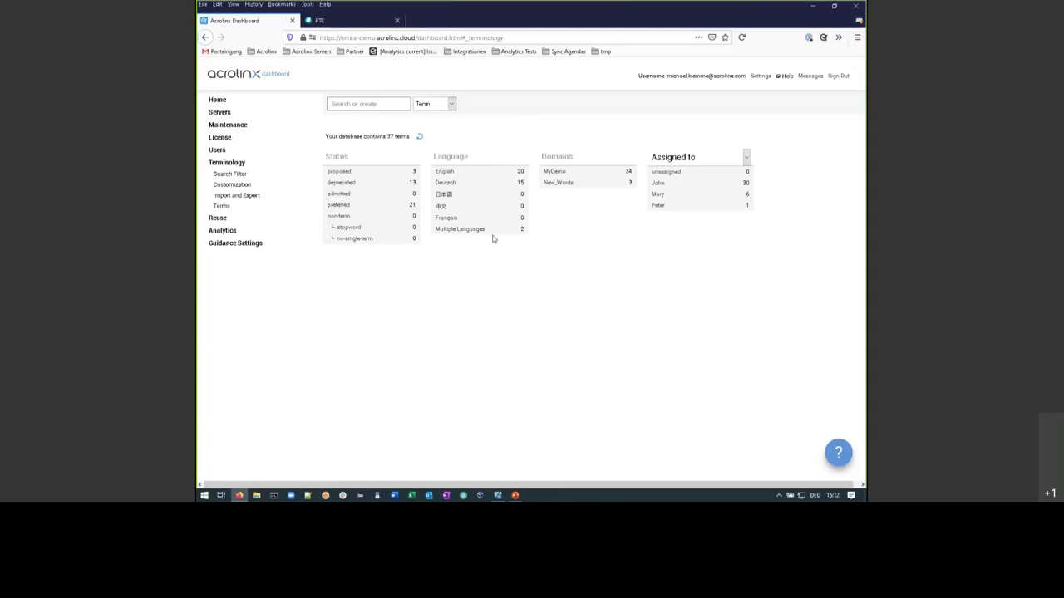
left_click(420, 138)
Open the terminology search results and examine the term entries, including the cross-head screwdriver definition and image.
left_click(236, 176)
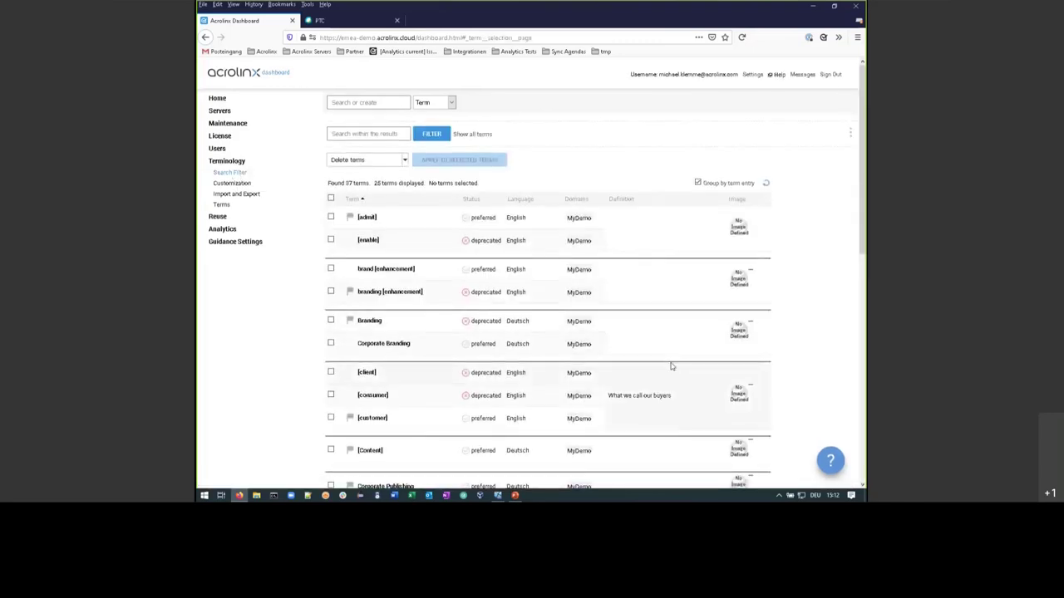
scroll(670, 369, "down", 5)
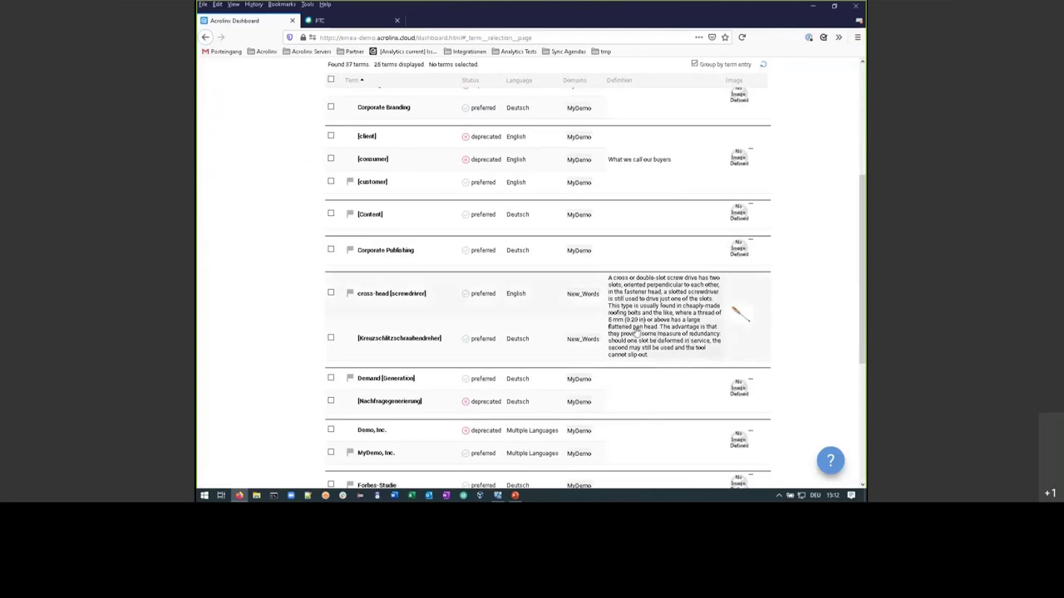
mouse_move(736, 321)
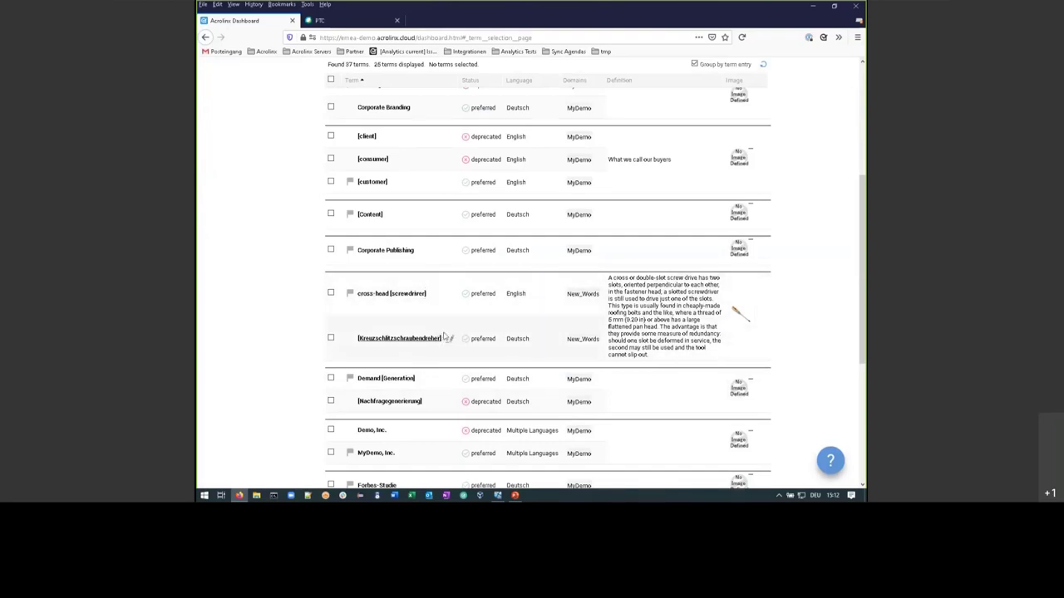
scroll(443, 338, "up", 2)
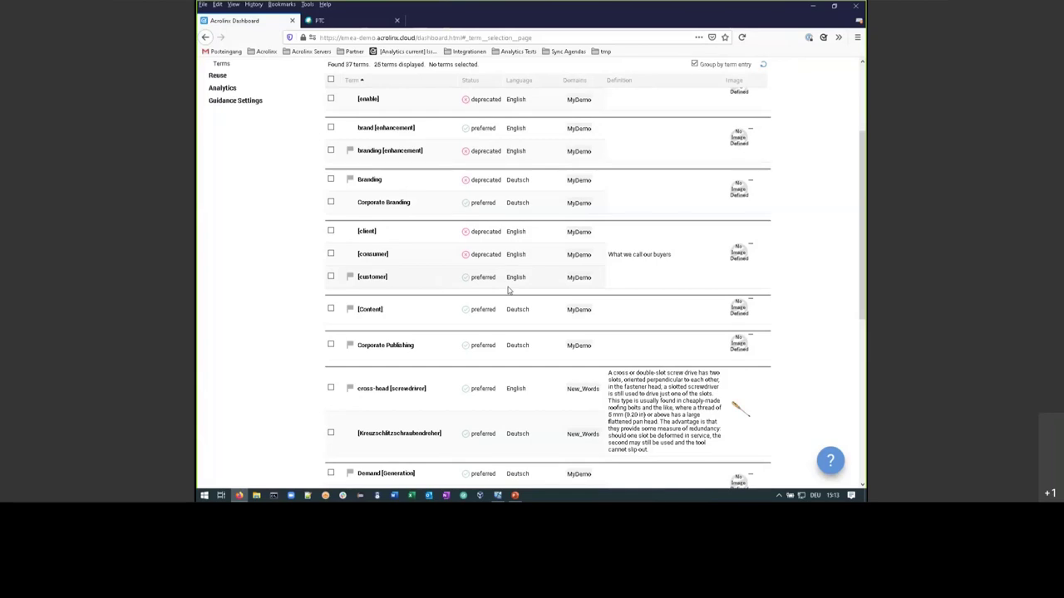
Open the terminology import options and review the available file formats.
scroll(257, 299, "up", 3)
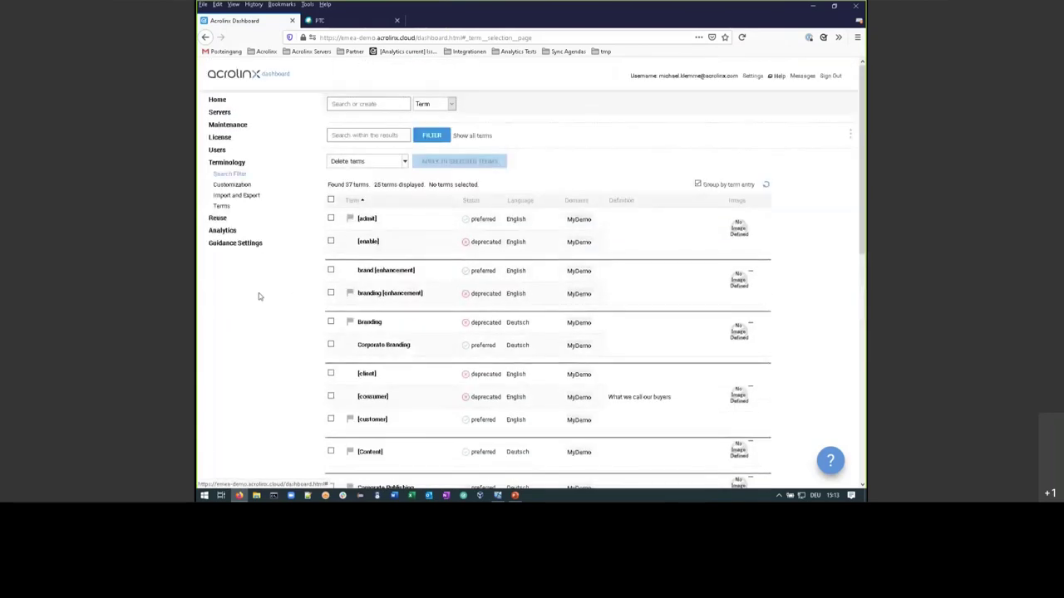
left_click(239, 196)
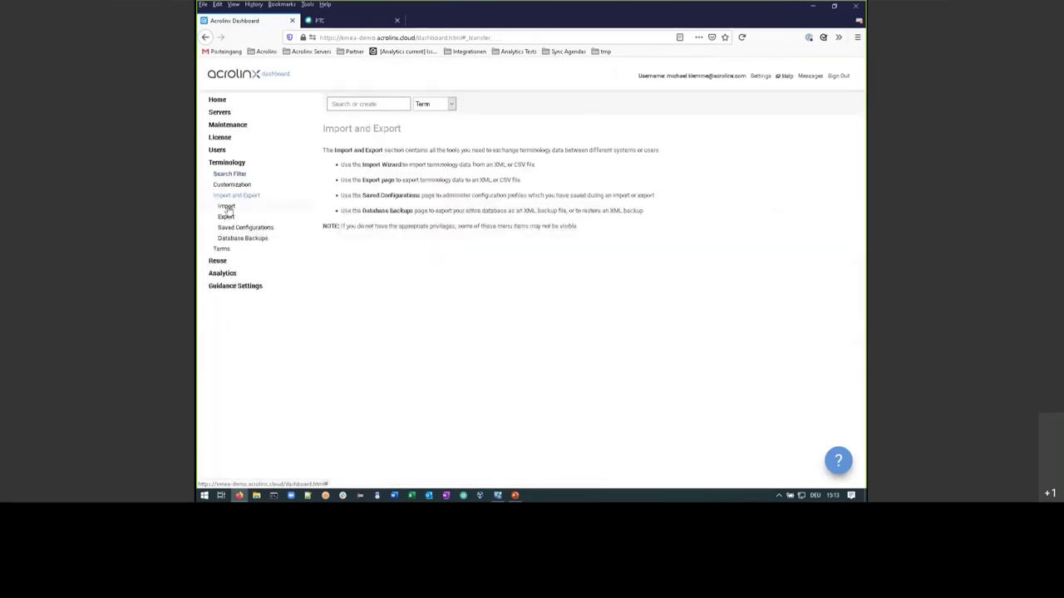
left_click(227, 208)
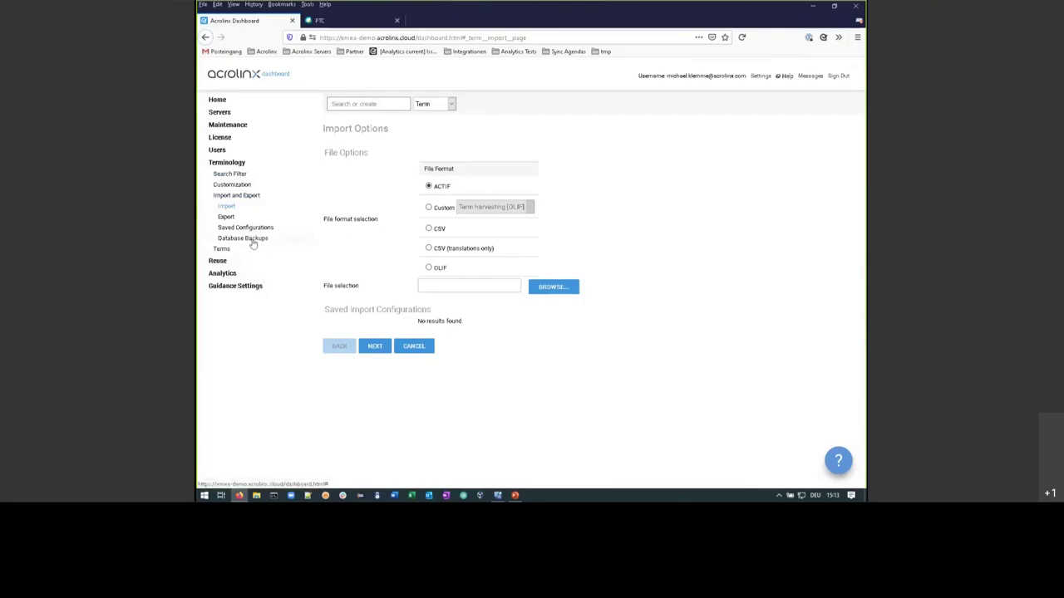
Open the Tone of Voice configuration in the guidance settings for English.
left_click(249, 287)
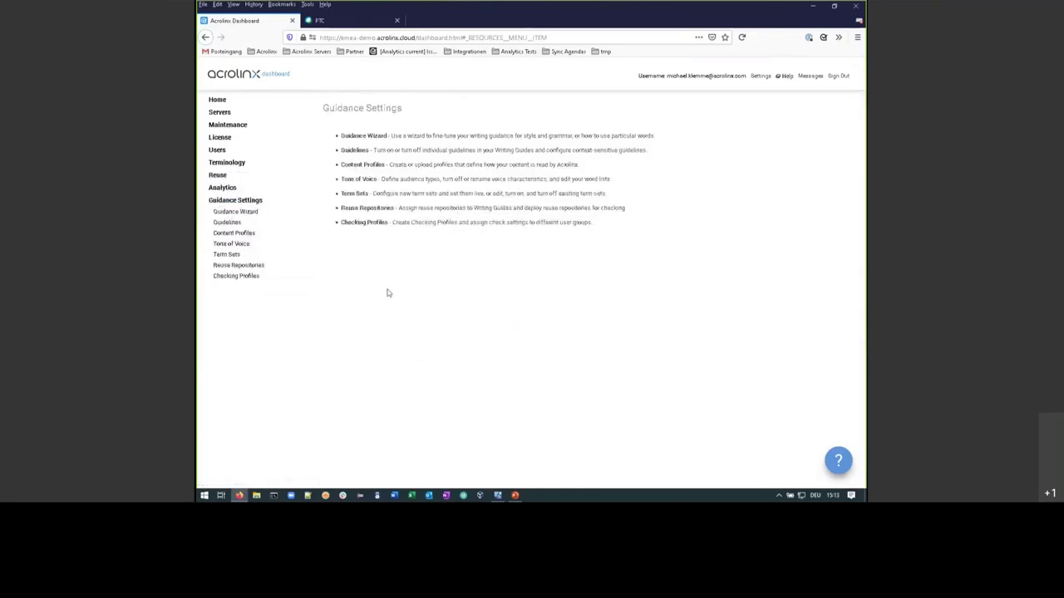
left_click(241, 244)
left_click(374, 134)
left_click(355, 157)
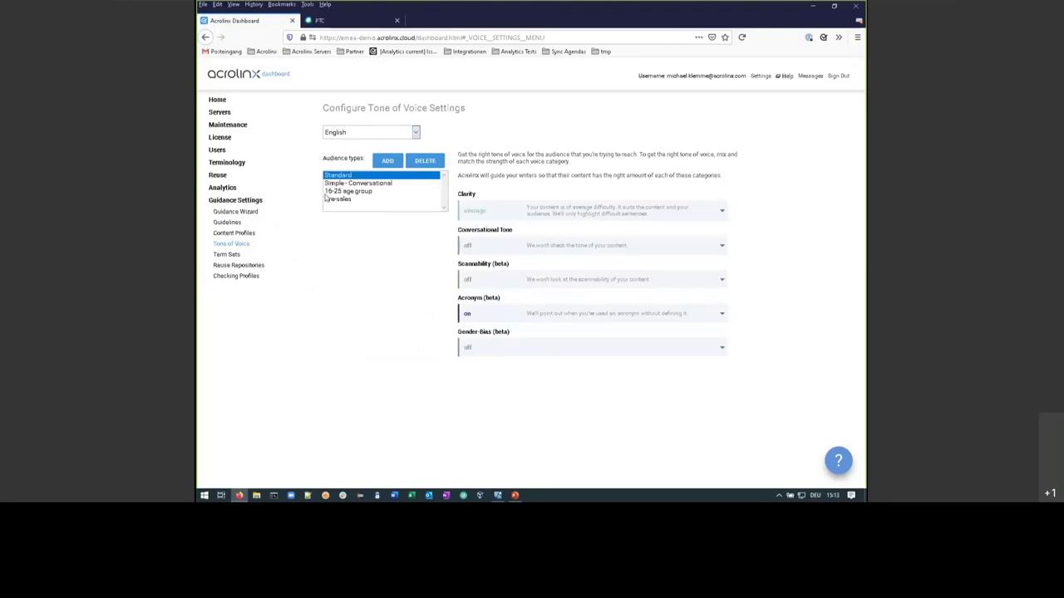
Add a new English audience type named Tech Doc.
left_click(387, 162)
left_click(574, 267)
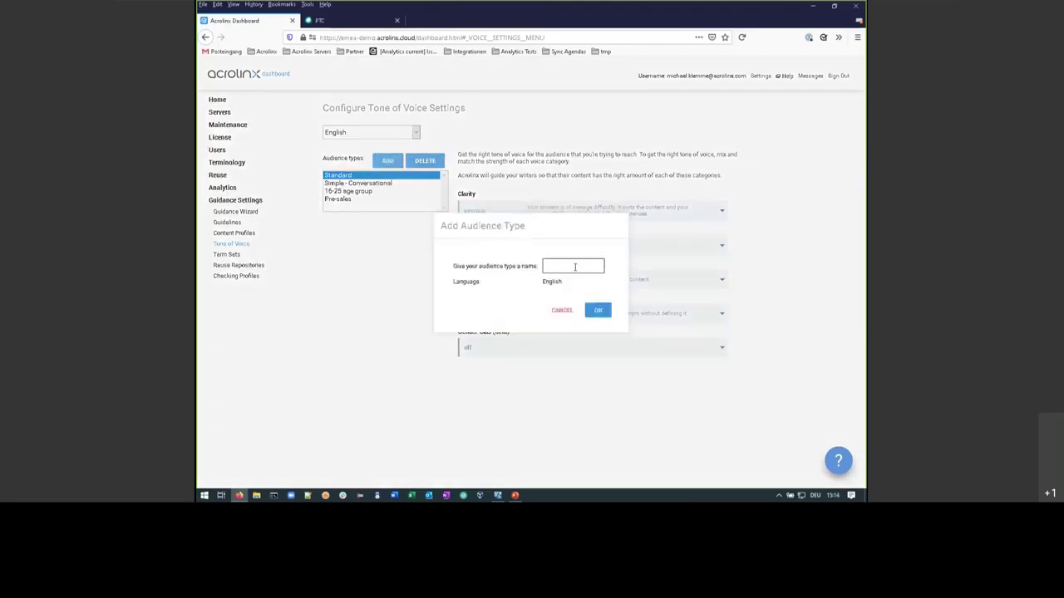
type("Tech Doc")
left_click(598, 310)
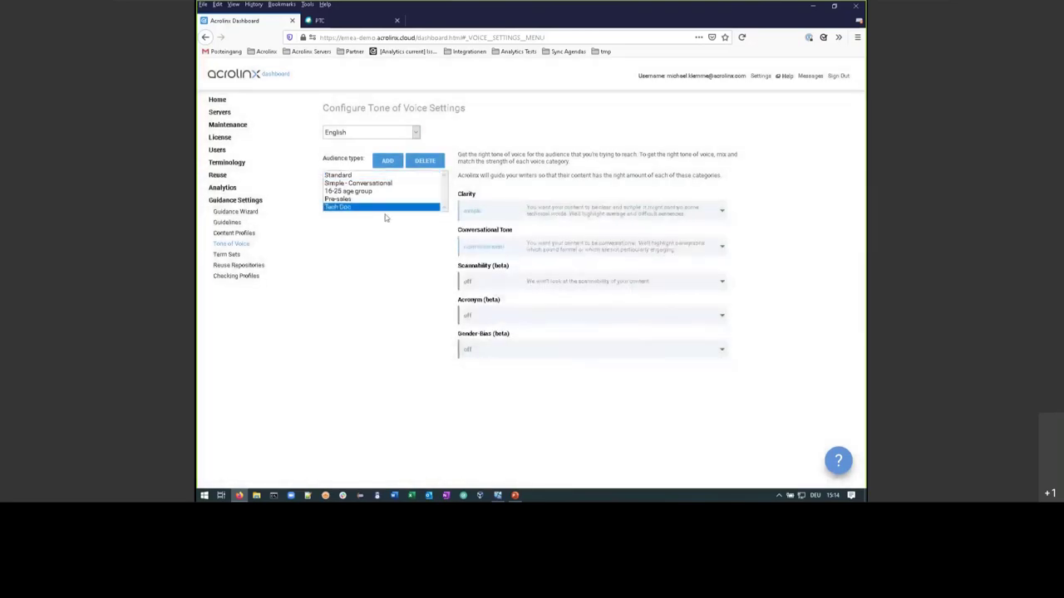
For the Tech Doc audience, keep clarity at simple and set the conversational tone to off.
left_click(584, 213)
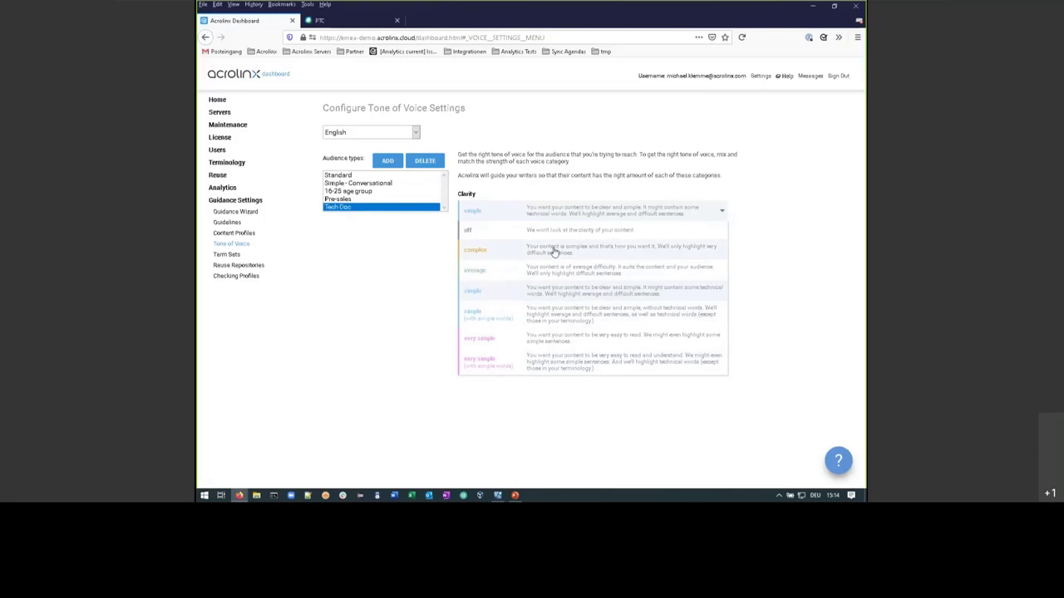
left_click(563, 297)
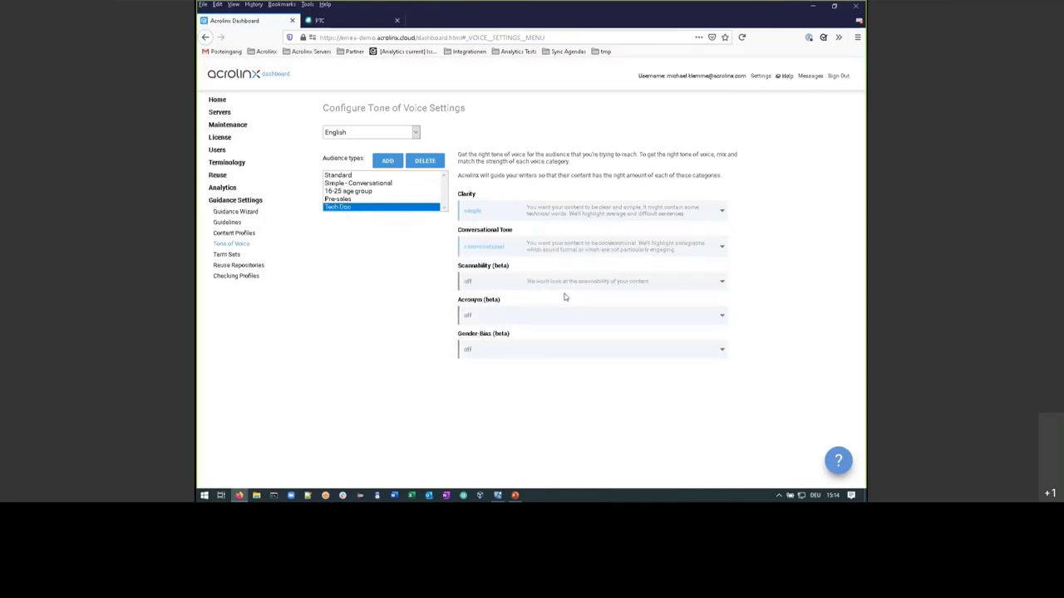
left_click(647, 251)
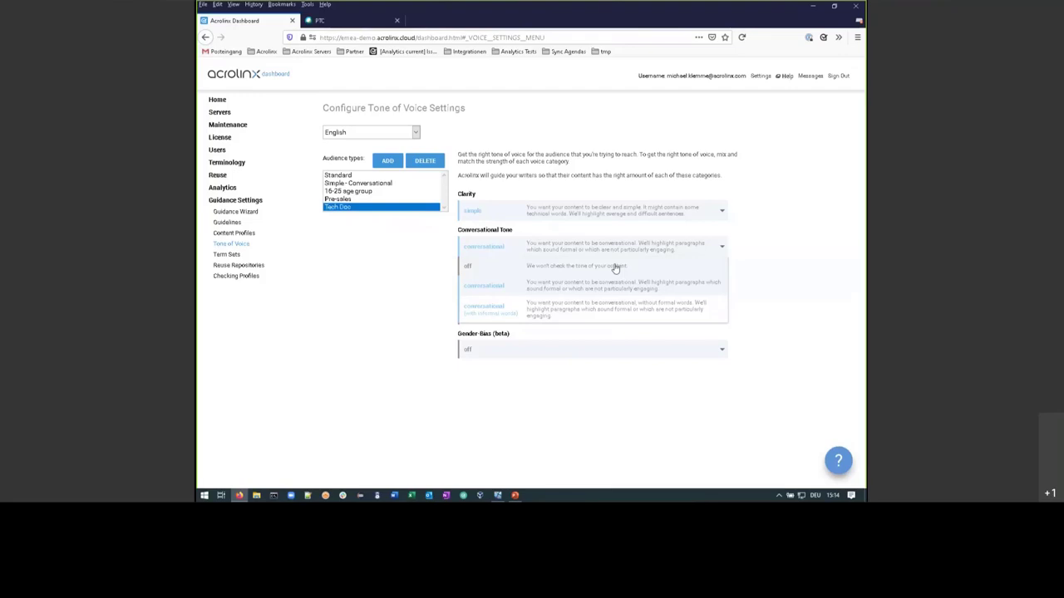
left_click(615, 268)
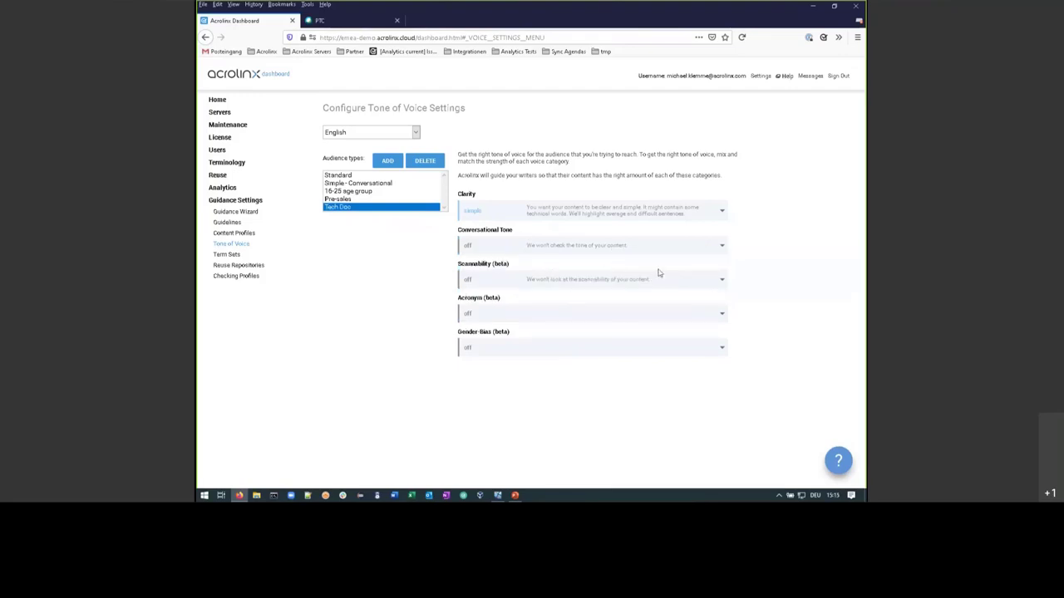
For the Tech Doc audience, turn the acronym check on and set scannability to scannable.
left_click(554, 283)
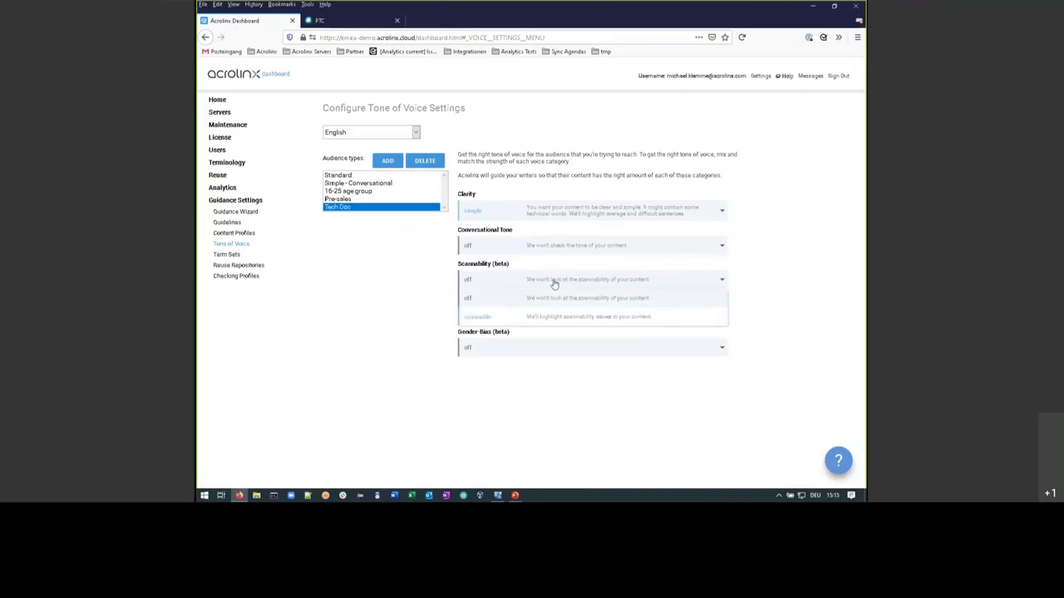
left_click(593, 299)
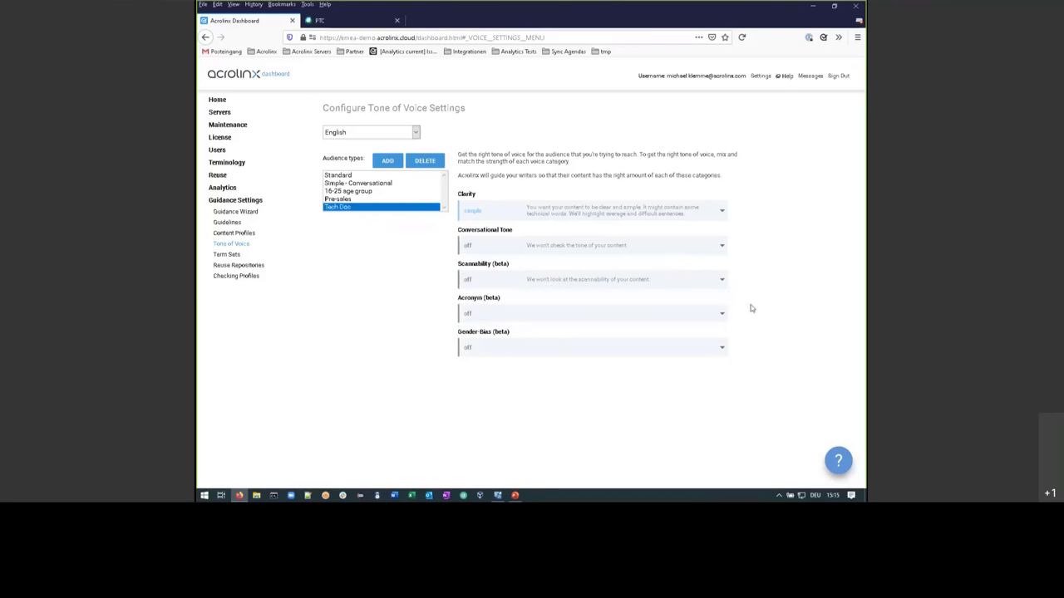
left_click(494, 319)
left_click(497, 350)
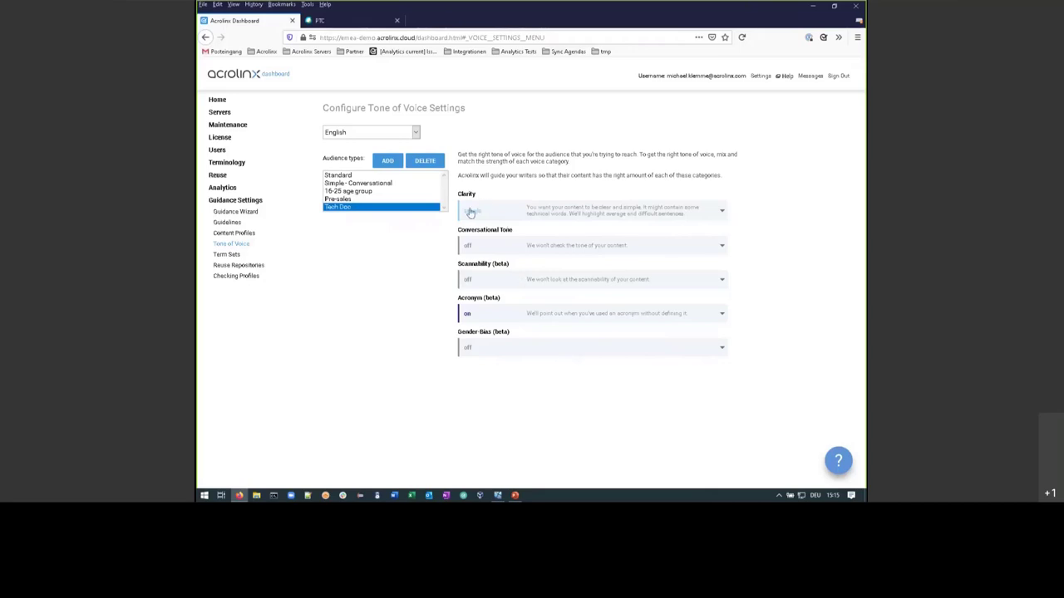
left_click(537, 289)
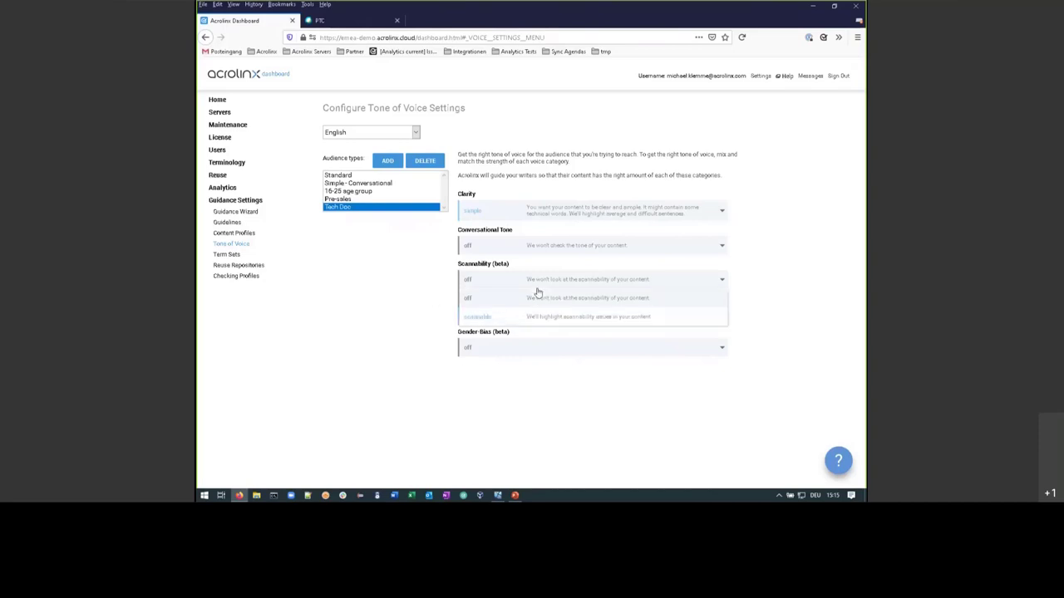
left_click(508, 318)
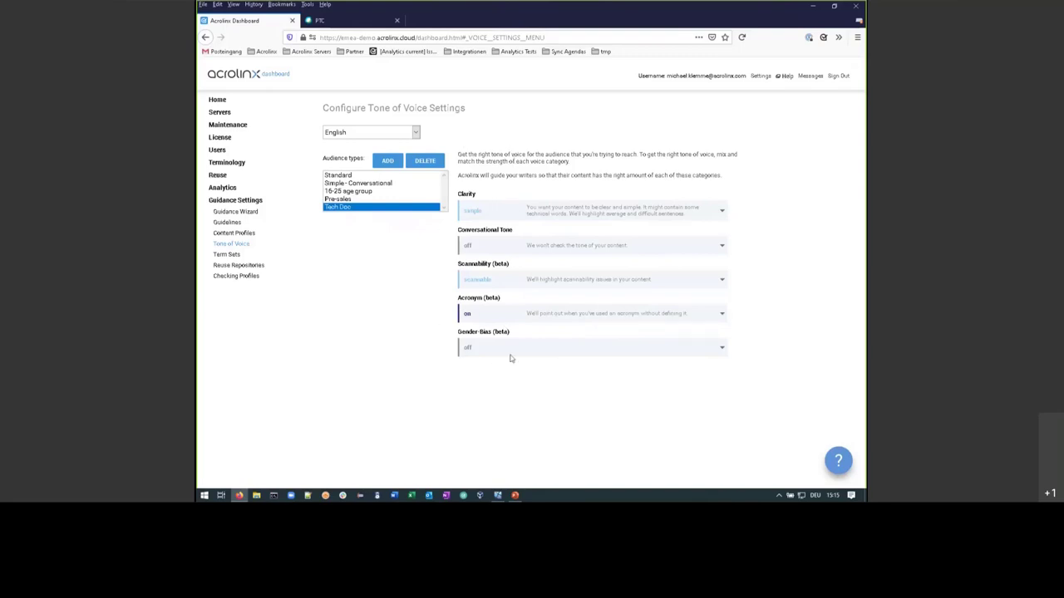
Open the guidelines configuration for the en - Marketing US writing guide and show only its style guidelines.
left_click(229, 223)
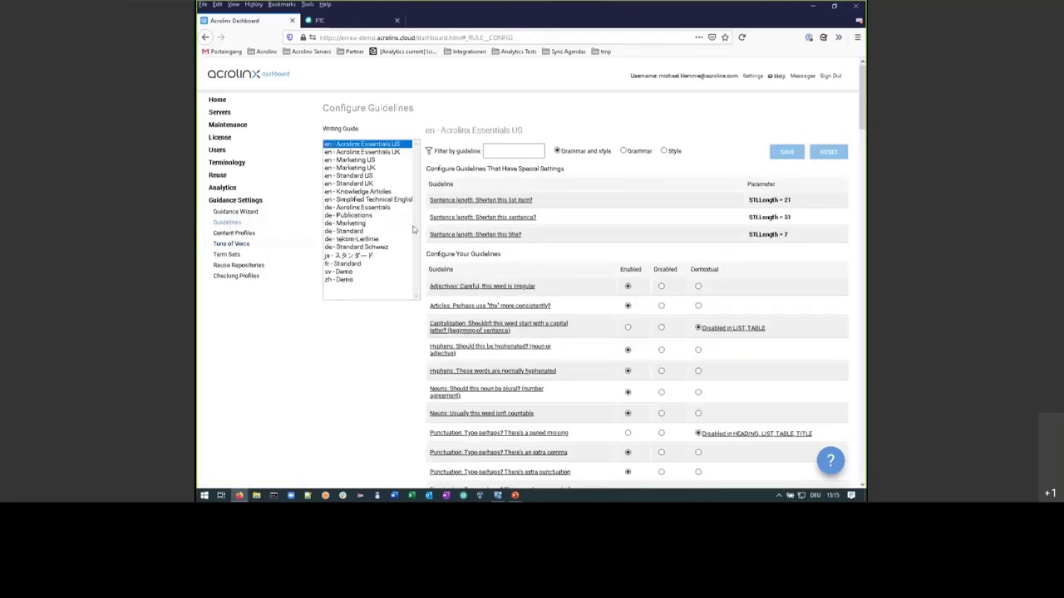
left_click(365, 161)
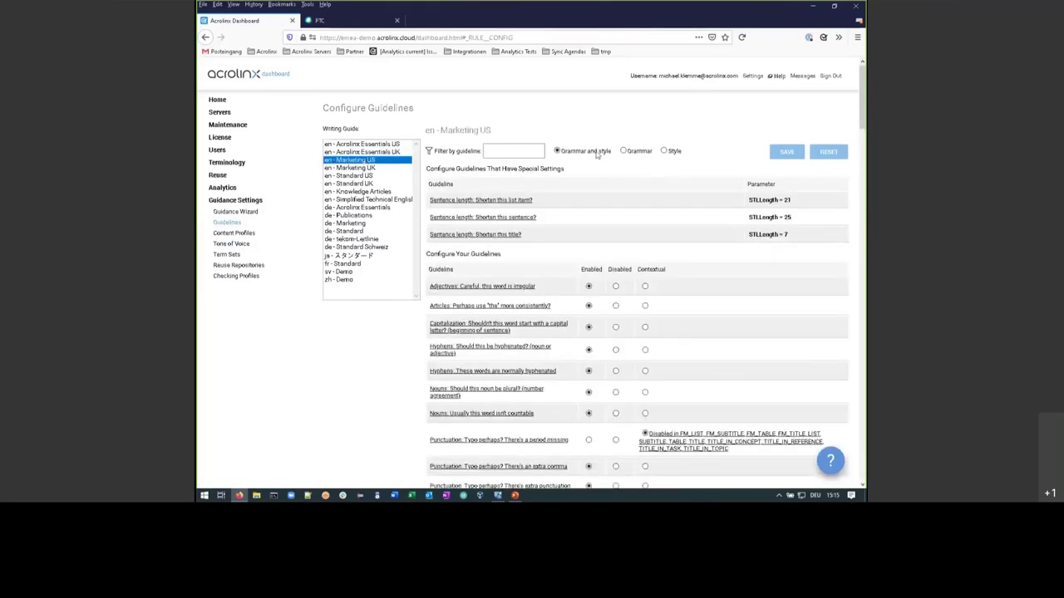
left_click(664, 151)
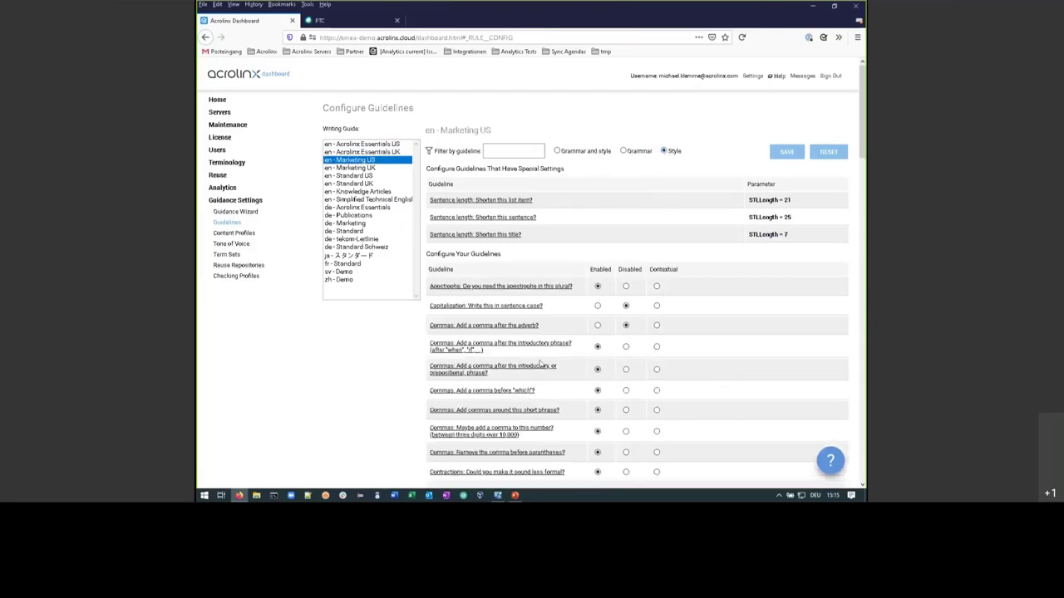
Examine which style guidelines are enabled, disabled or contextual in the en - Marketing US writing guide.
scroll(508, 370, "down", 3)
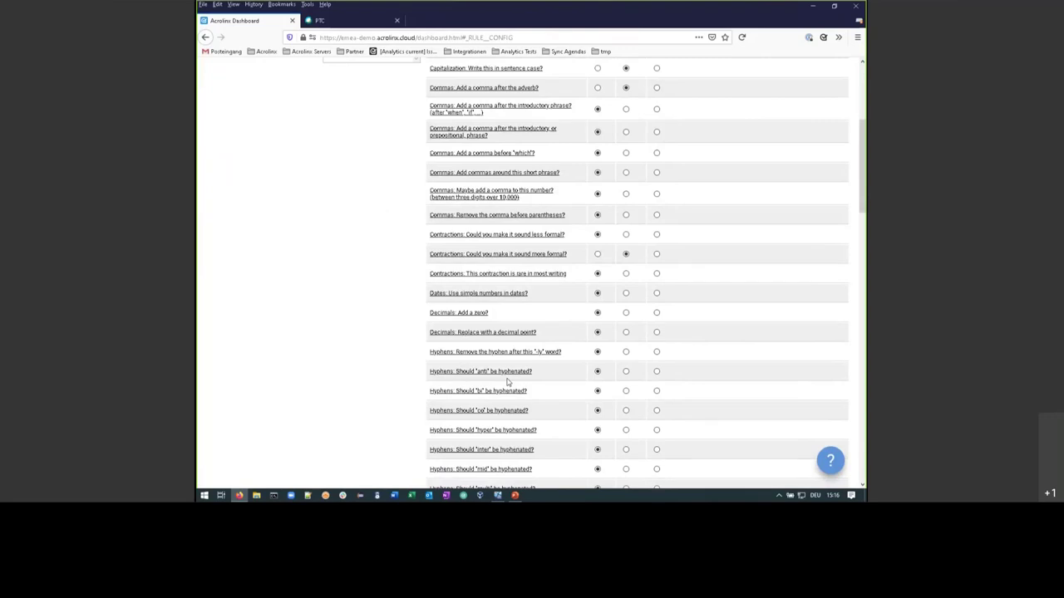
scroll(508, 381, "down", 1)
scroll(509, 353, "down", 2)
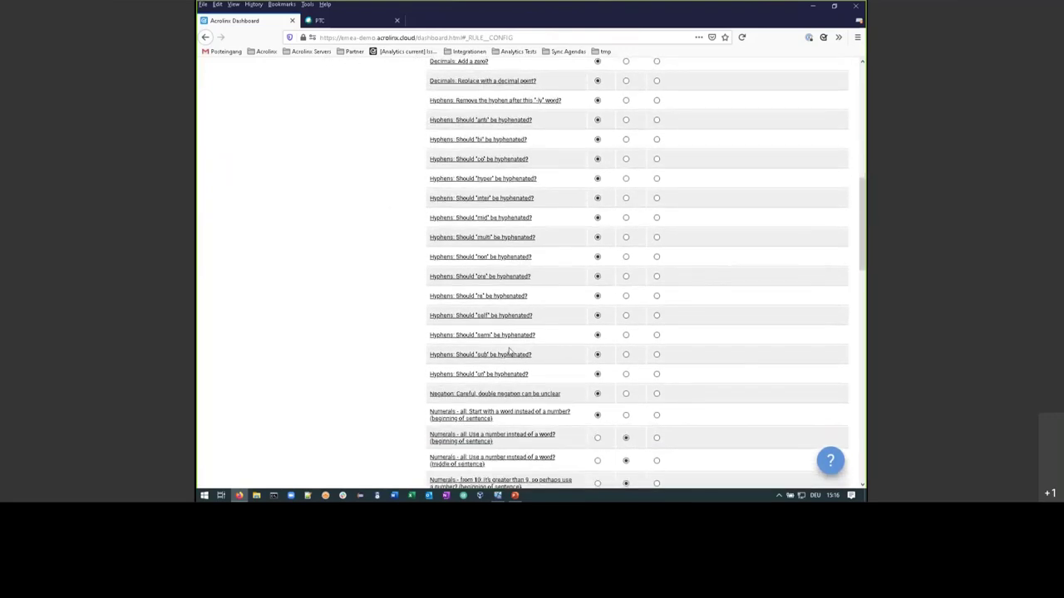
scroll(509, 353, "down", 3)
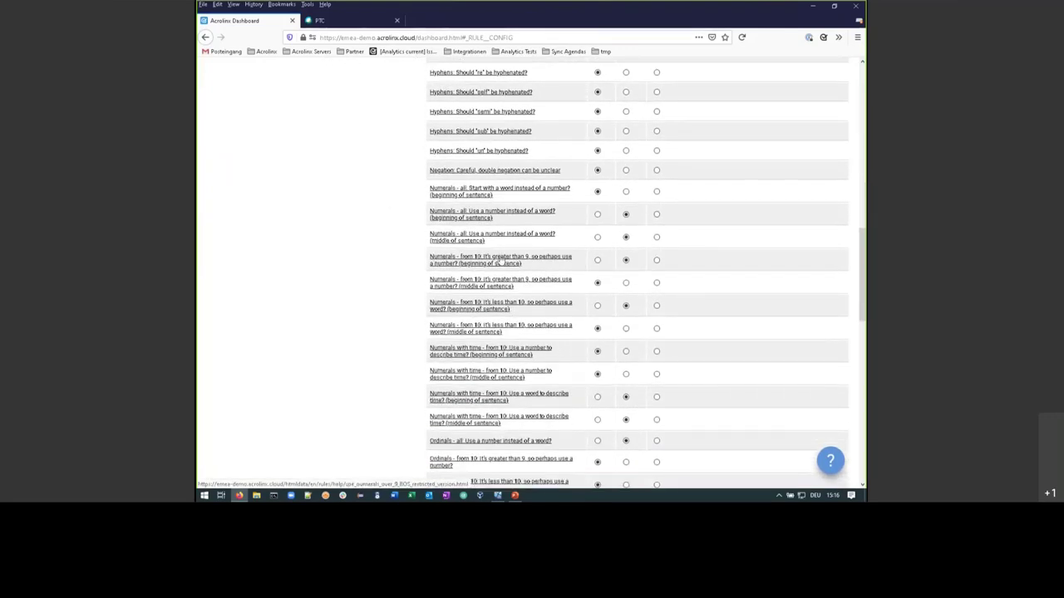
scroll(569, 422, "down", 1)
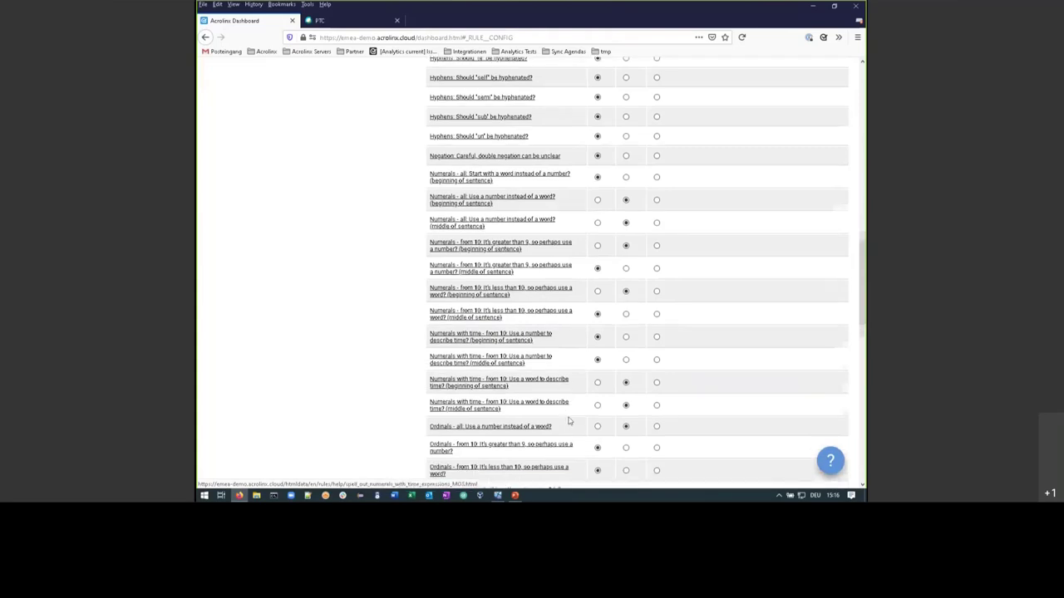
scroll(569, 422, "down", 3)
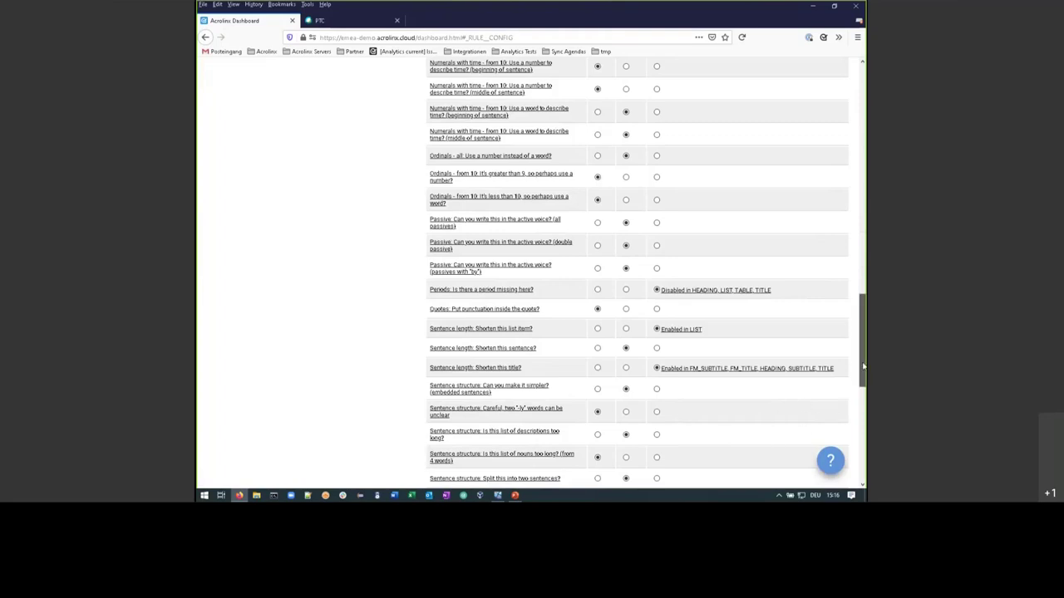
left_click_drag(863, 366, 854, 133)
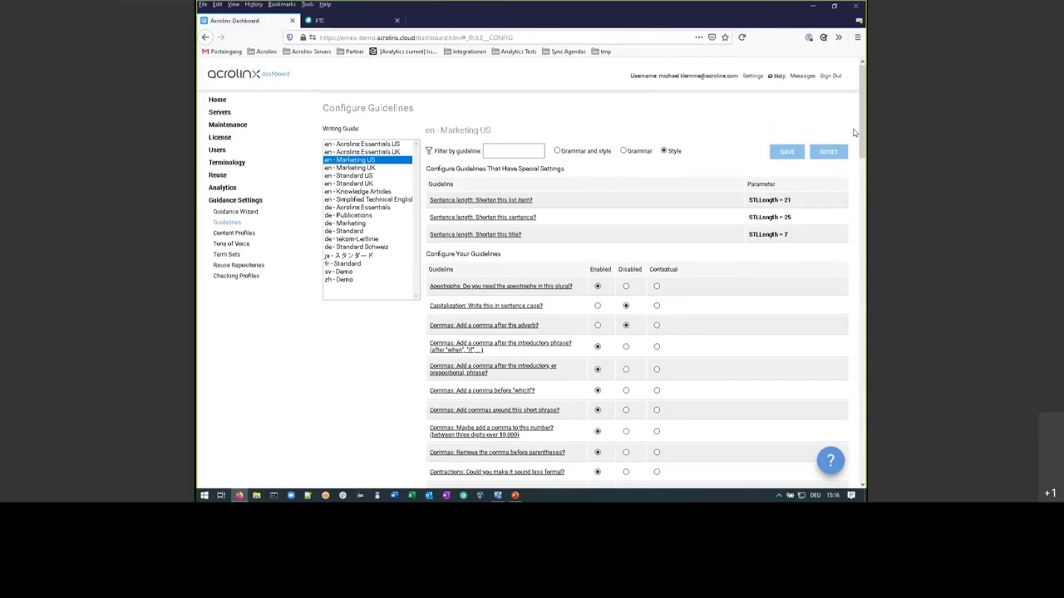
mouse_move(862, 132)
left_mouse_down()
mouse_move(862, 188)
mouse_move(859, 131)
left_mouse_up()
Review the contexts selected for the style guideline "Periods: Is there a period missing here?" and close them without changes.
scroll(672, 420, "down", 5)
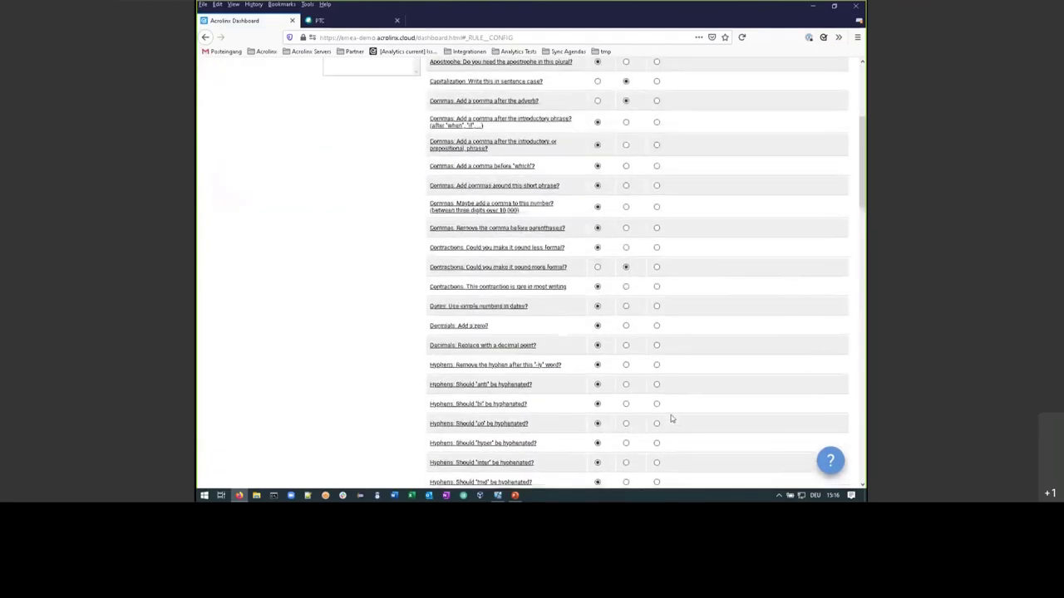
scroll(671, 420, "down", 7)
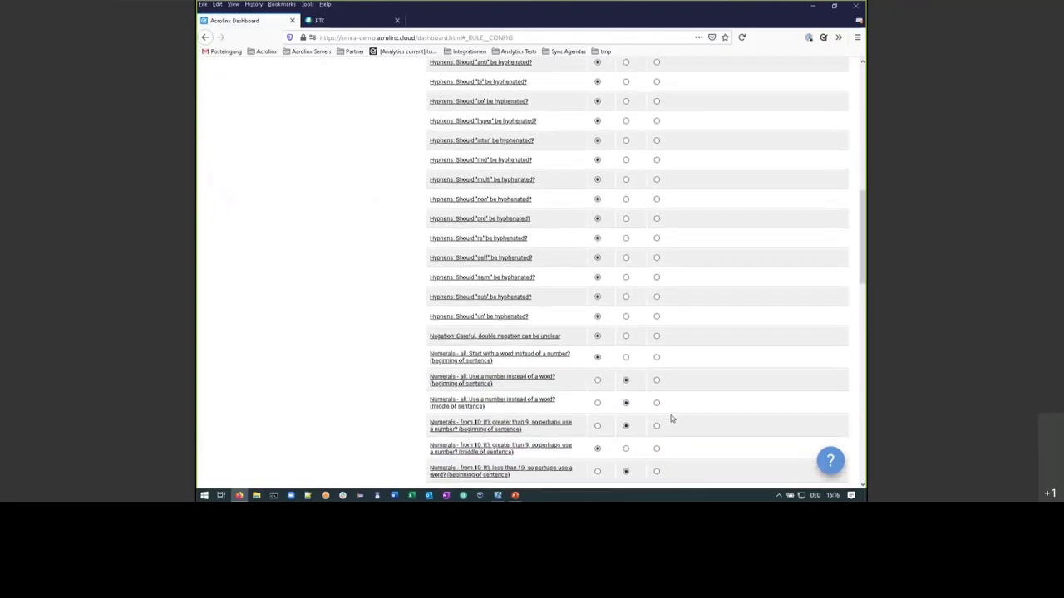
scroll(672, 419, "down", 12)
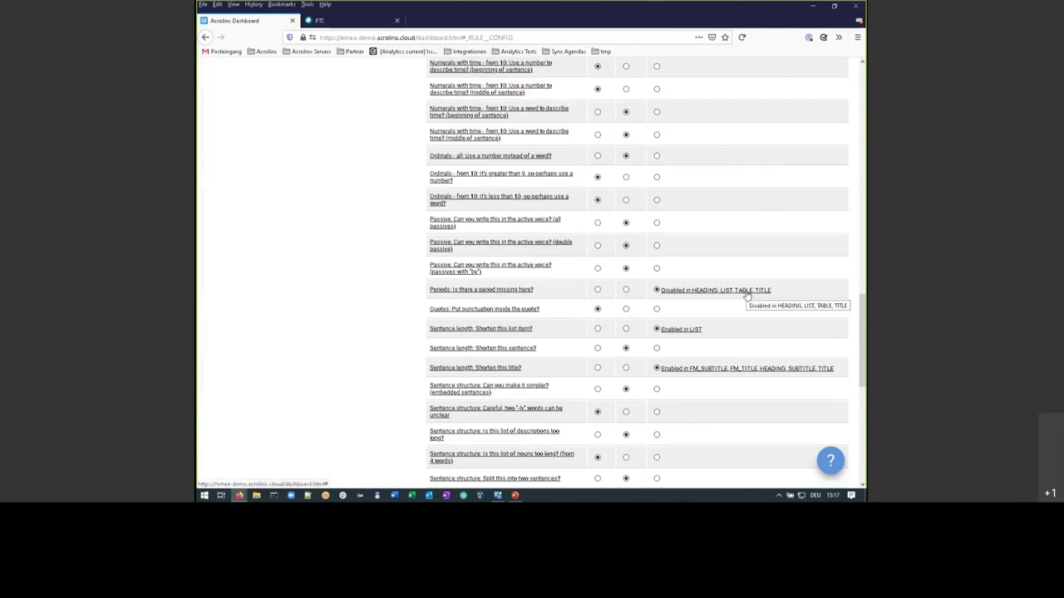
left_click(747, 292)
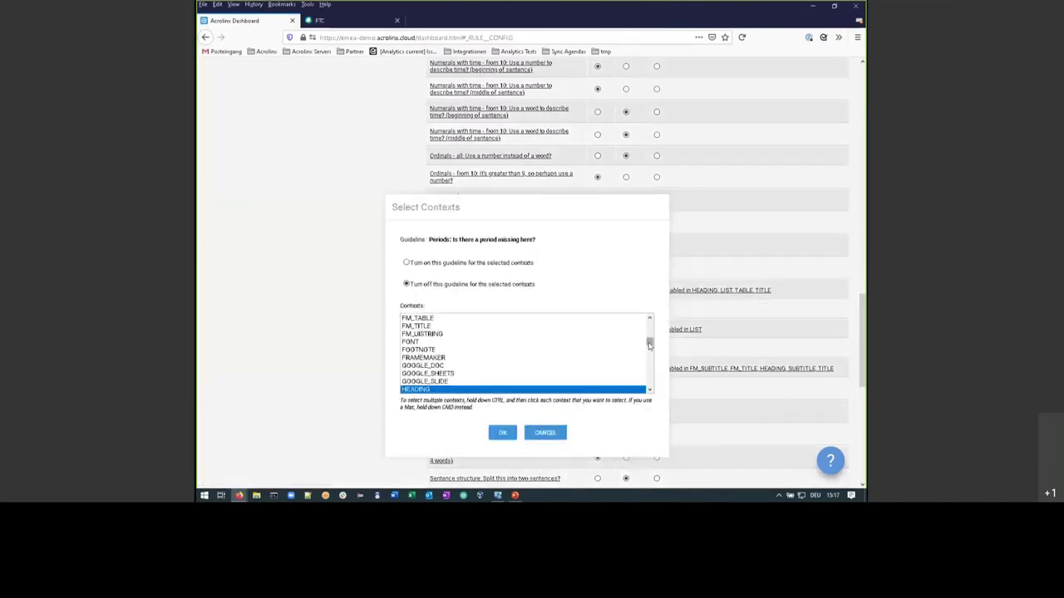
left_click_drag(650, 344, 651, 354)
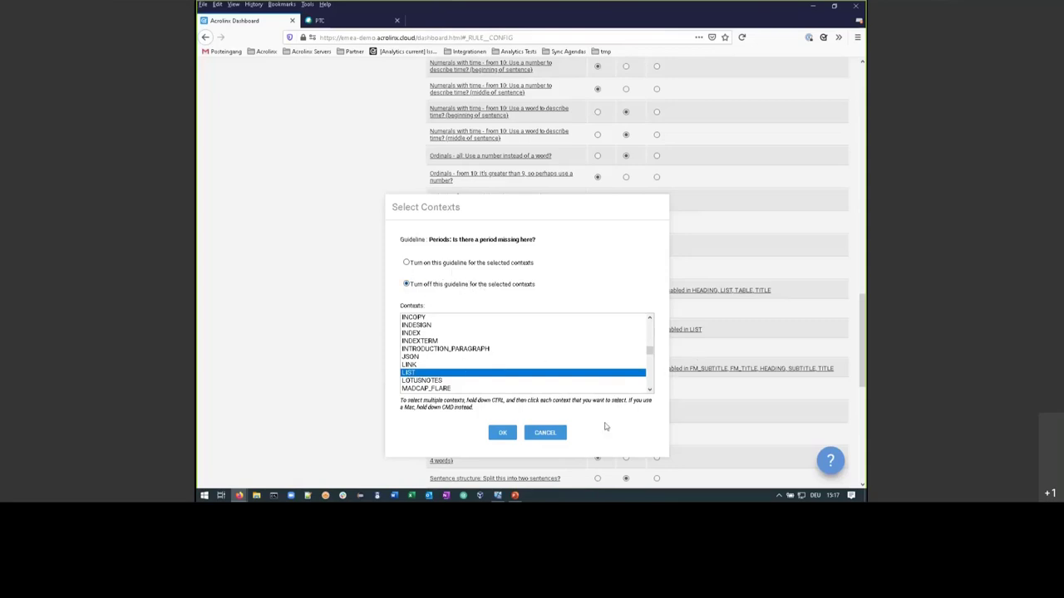
left_click(546, 434)
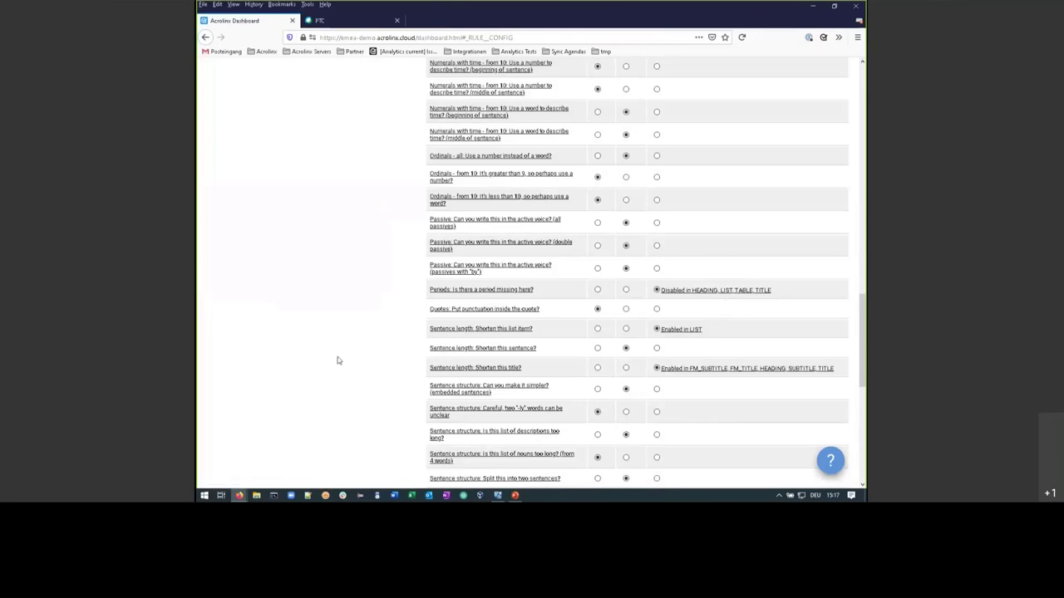
Review the list of checking profiles, and return to the Guidance Settings overview.
scroll(338, 361, "up", 5)
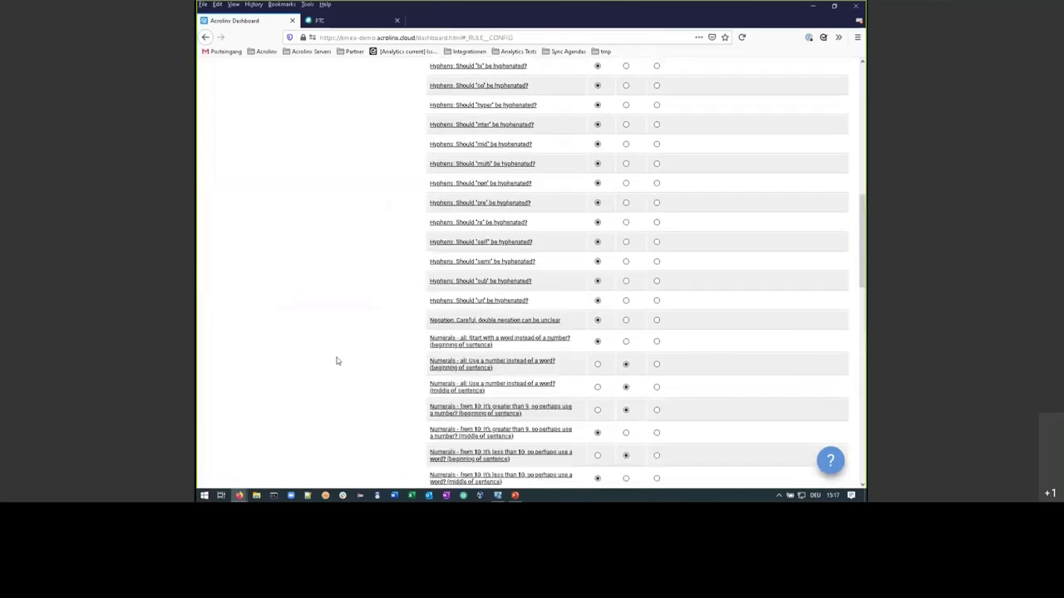
scroll(337, 361, "up", 10)
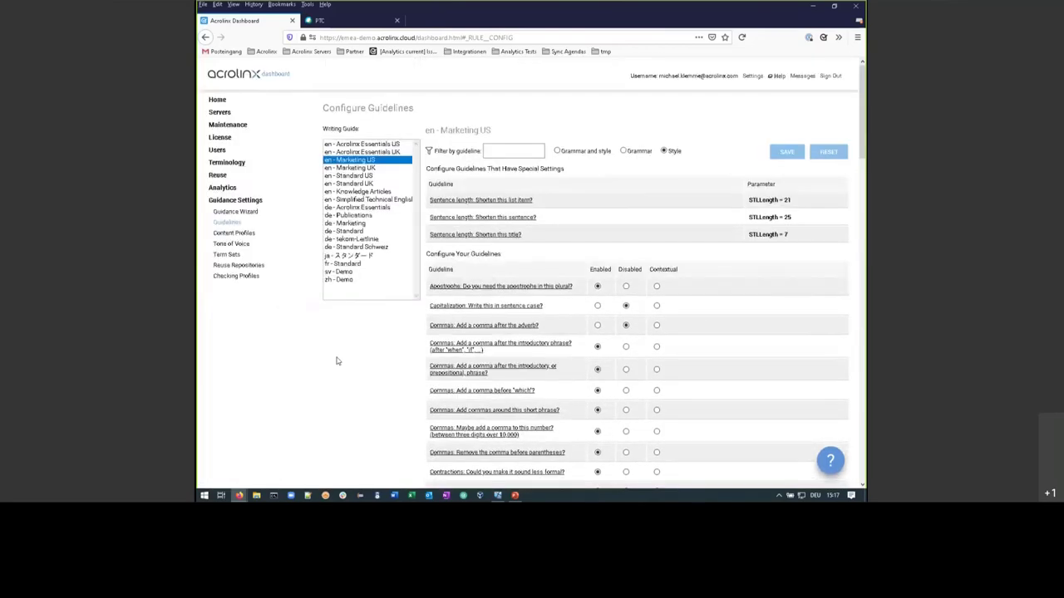
left_click(239, 278)
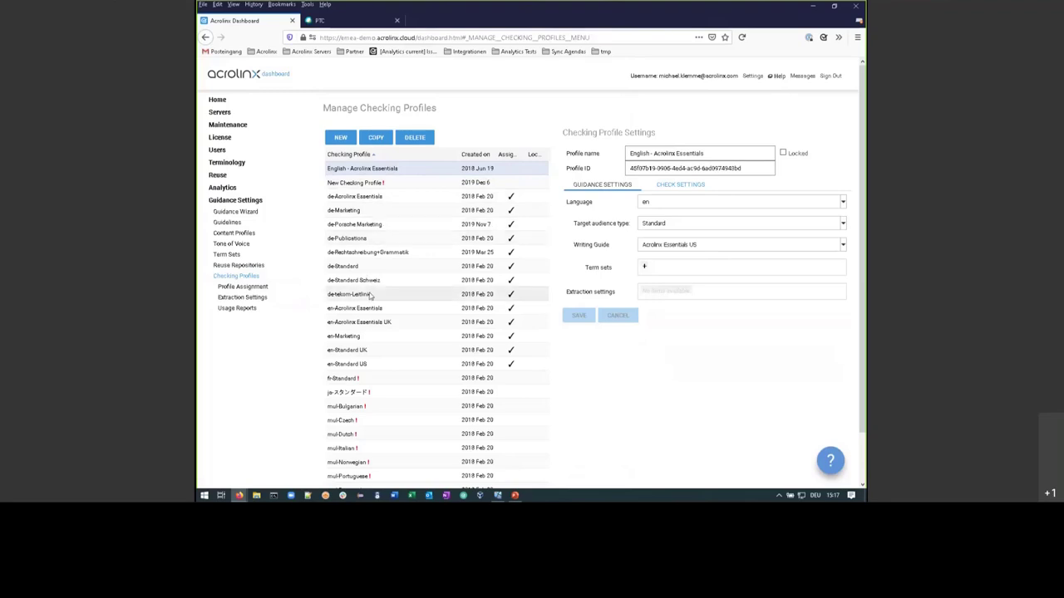
scroll(371, 296, "down", 1)
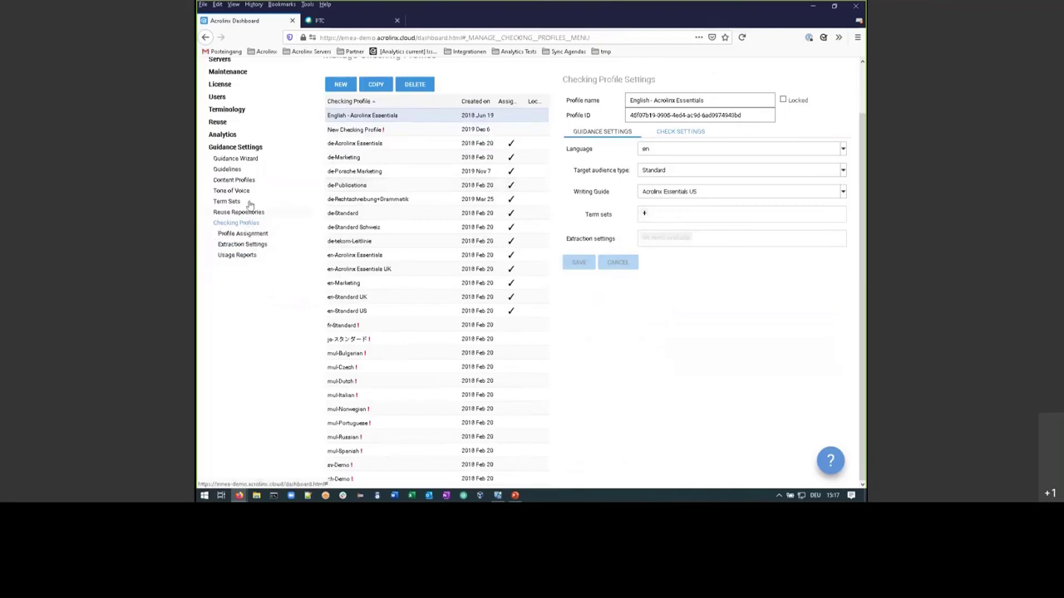
left_click(231, 148)
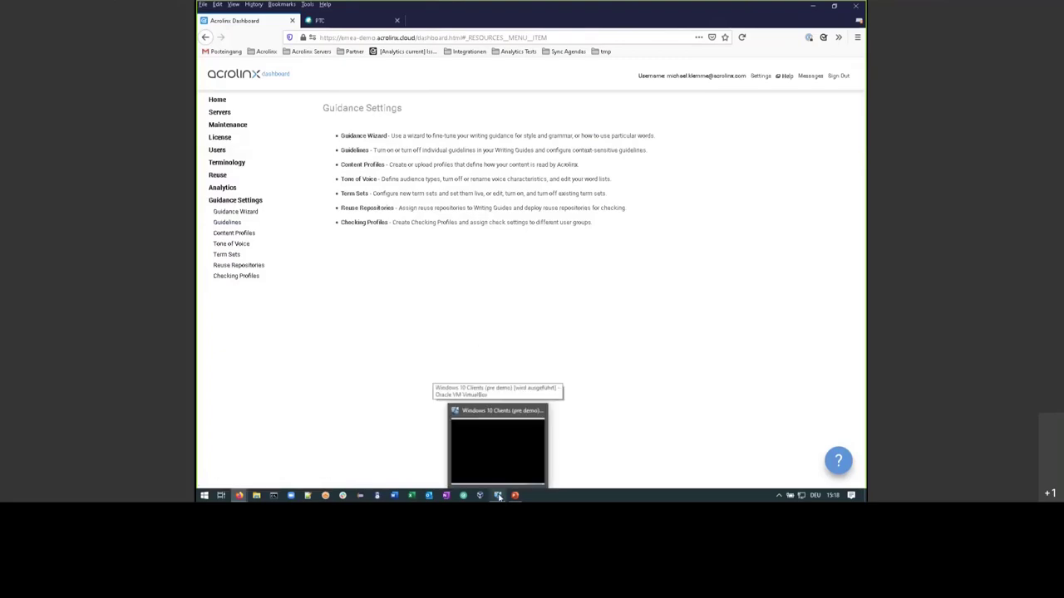
Switch to PTC Arbortext Editor in the virtual machine and close and reopen the Acrolinx sidebar for MyDemo Blog Post.dita.
left_click(499, 496)
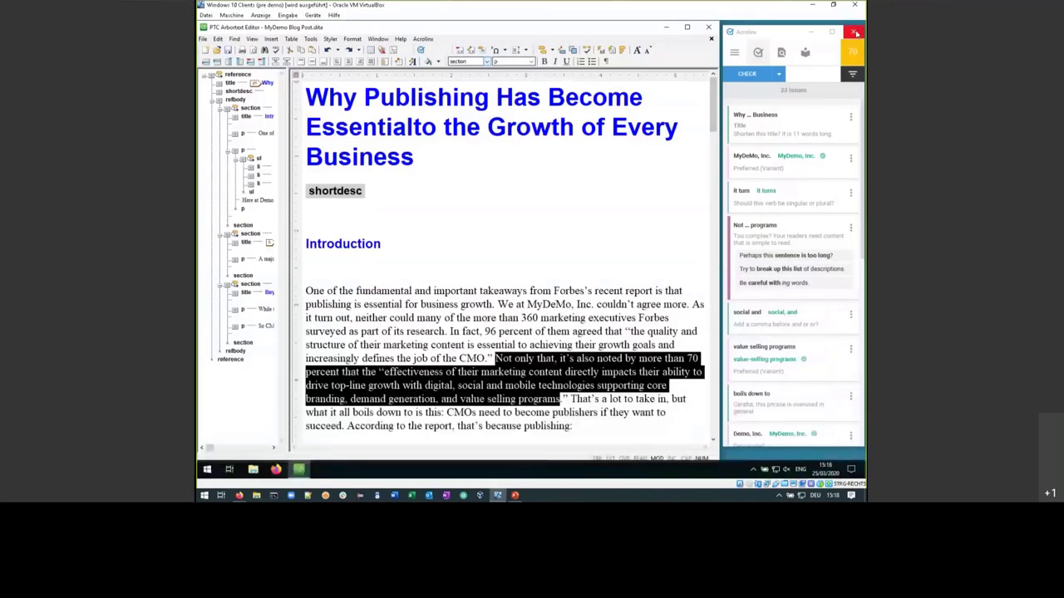
left_click(855, 31)
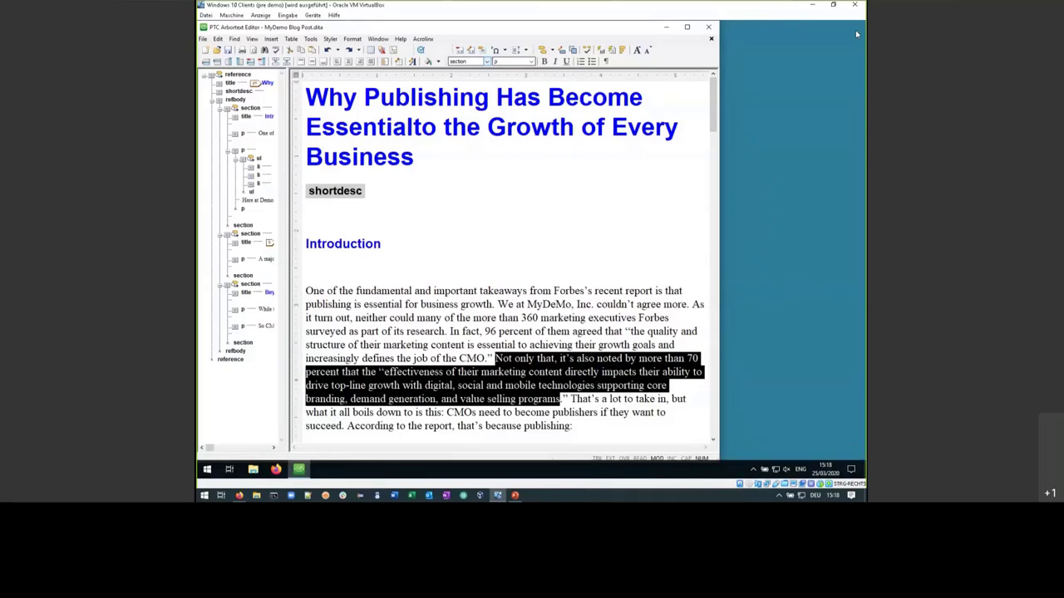
left_click(571, 331)
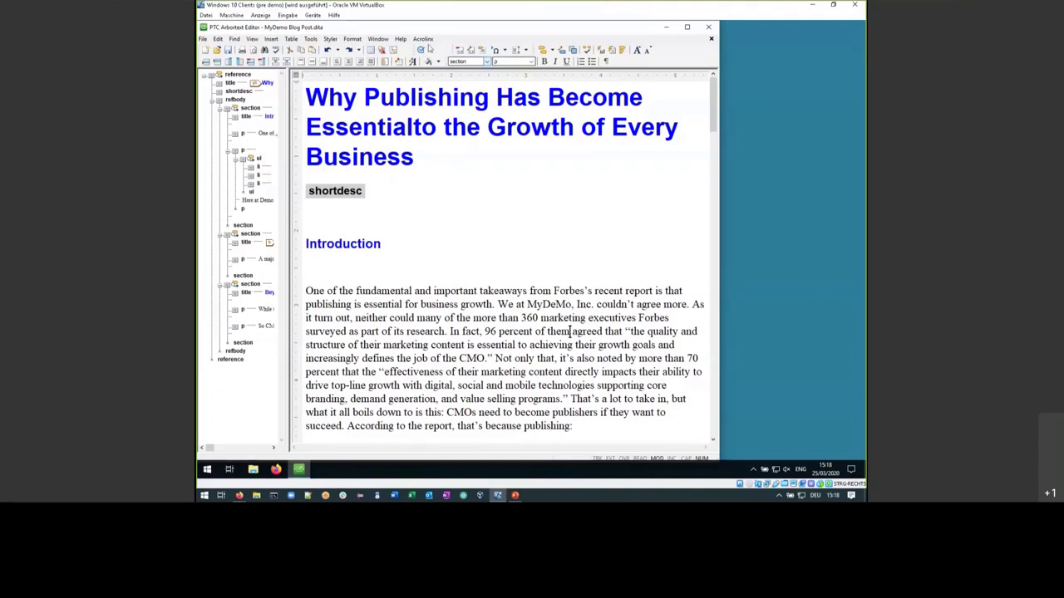
left_click(426, 40)
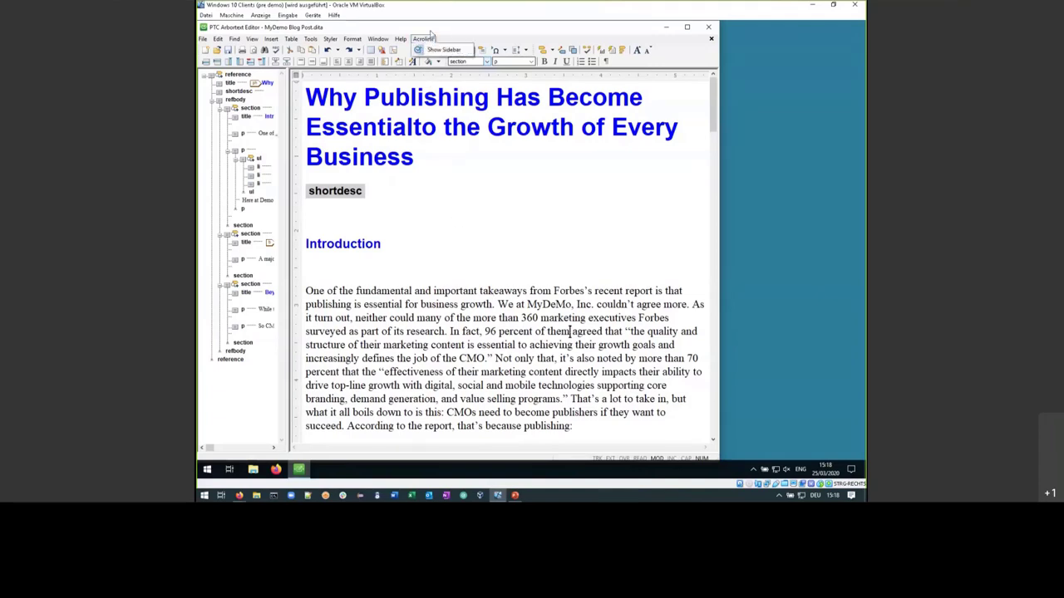
left_click(425, 40)
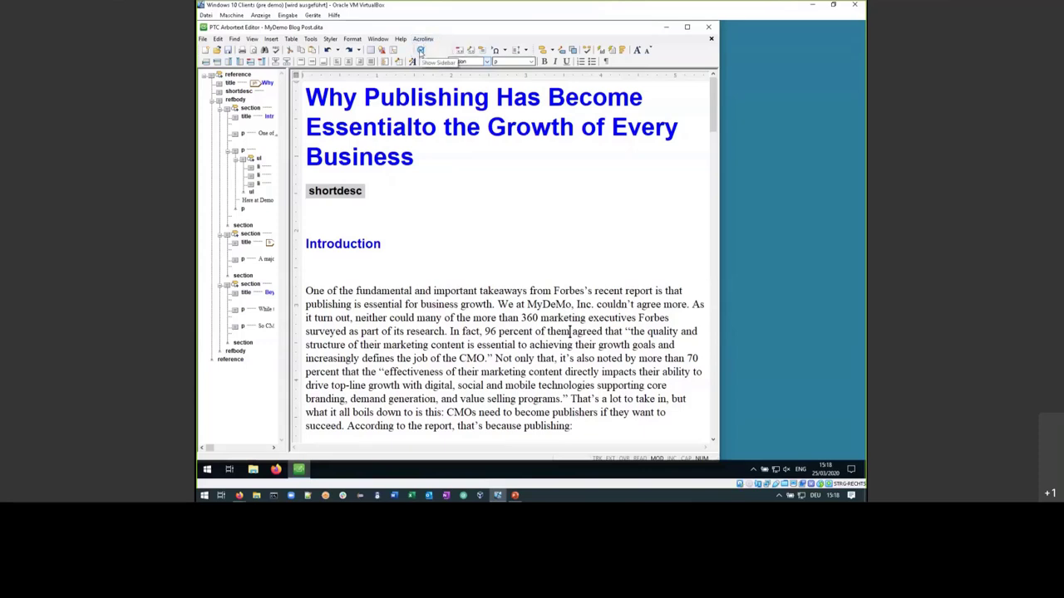
left_click(421, 50)
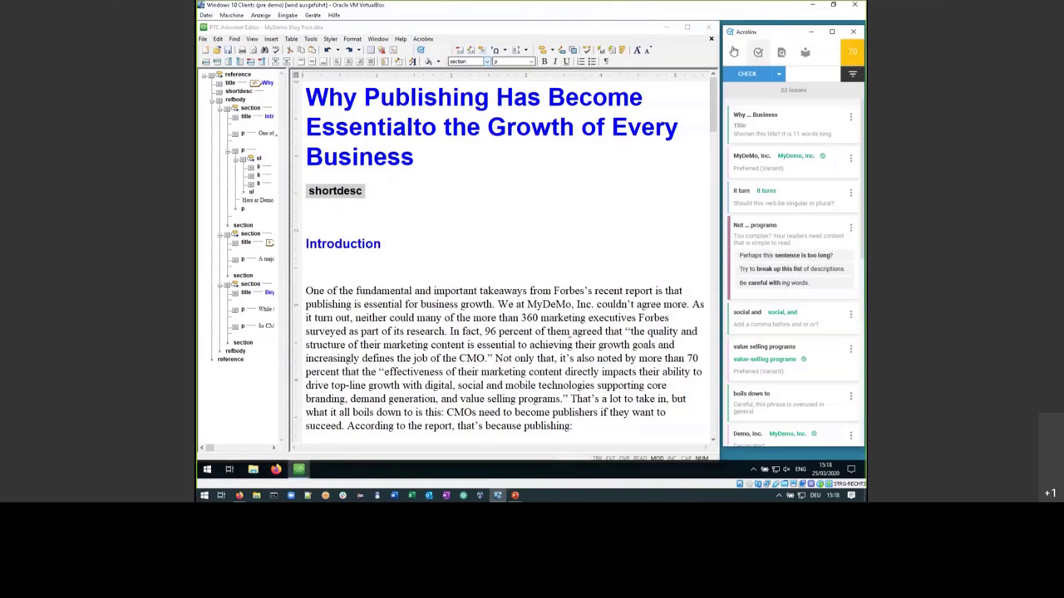
Review the guidance profiles available in the Acrolinx sidebar options and select en-Marketing.
left_click(734, 52)
left_click(752, 103)
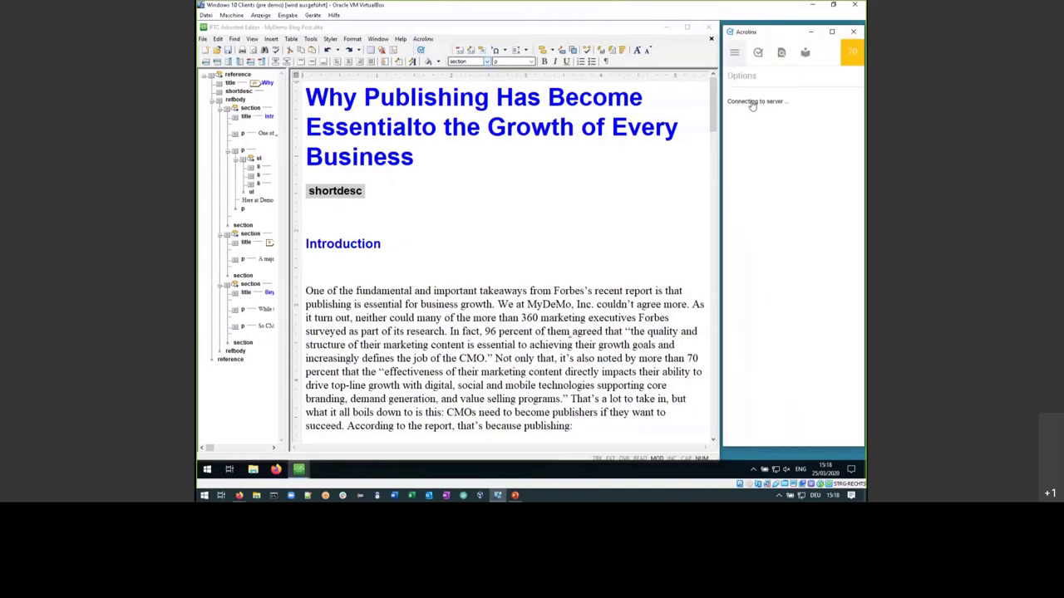
left_click(803, 121)
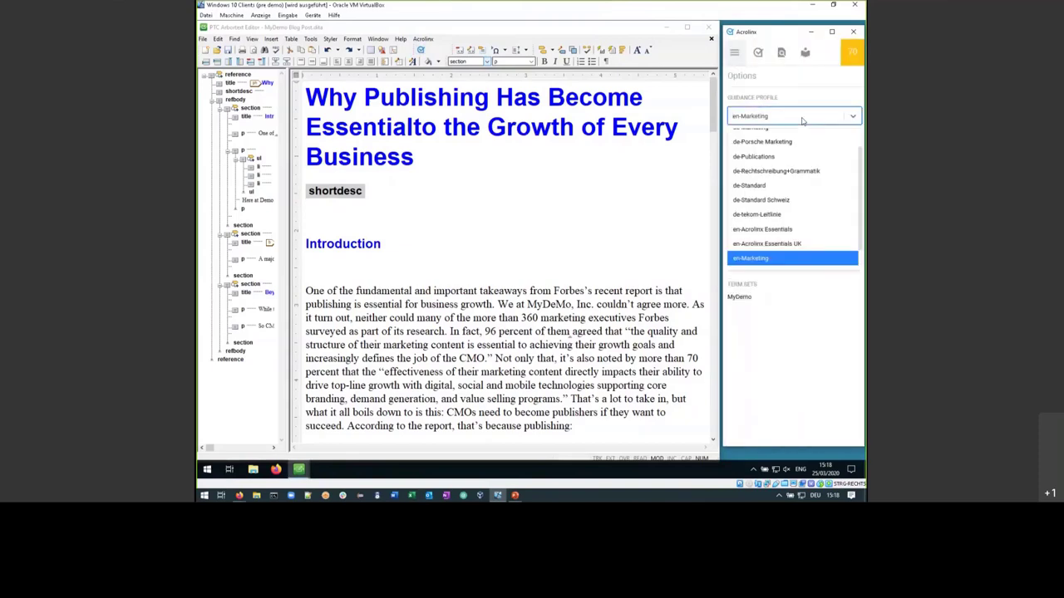
scroll(783, 157, "down", 1)
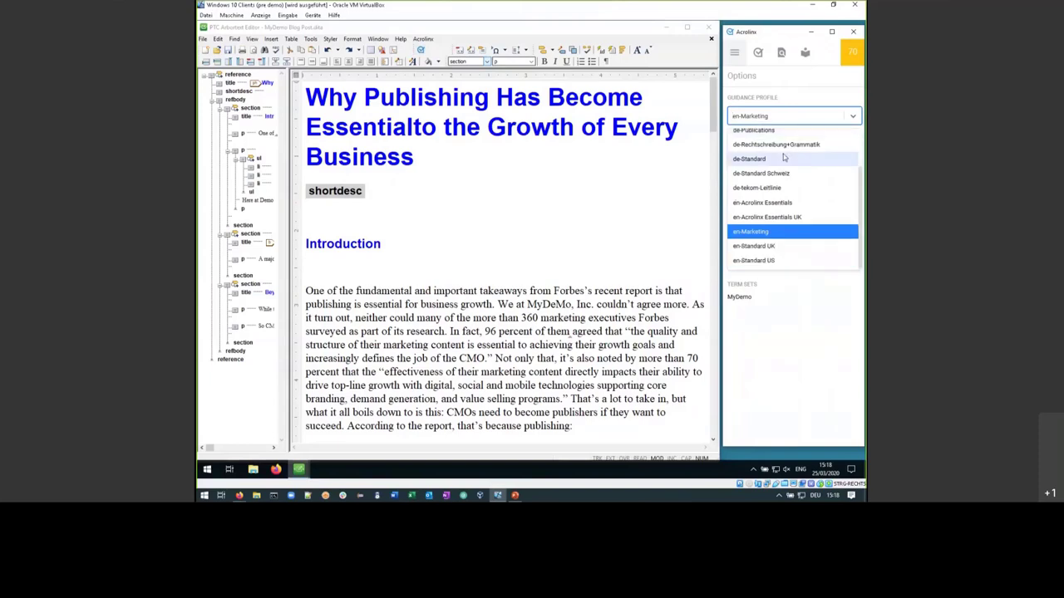
left_click(758, 233)
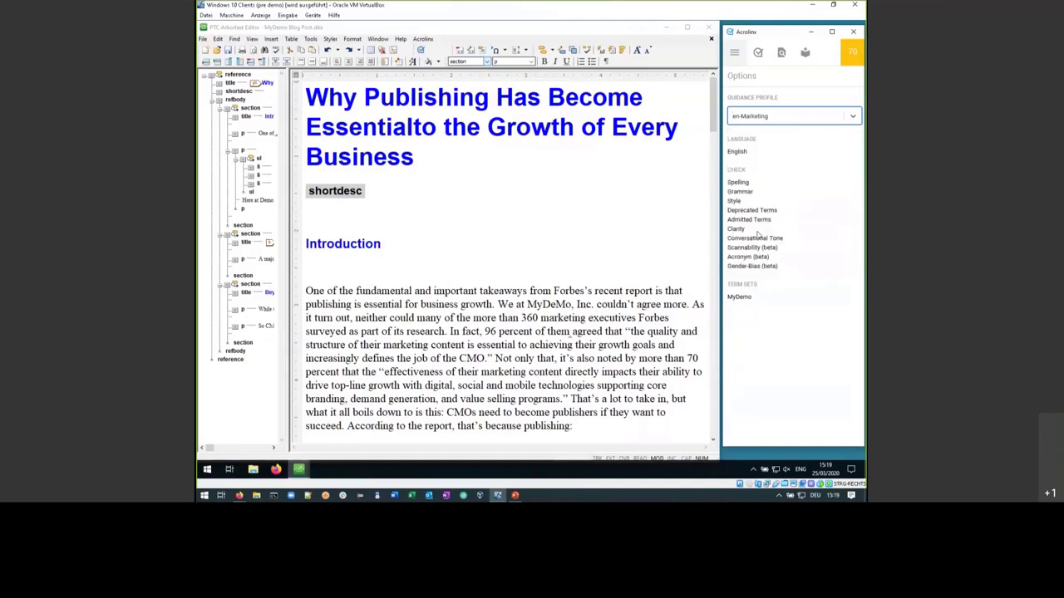
Run an Acrolinx check on the blog post and view the issue categories available for filtering.
left_click(760, 50)
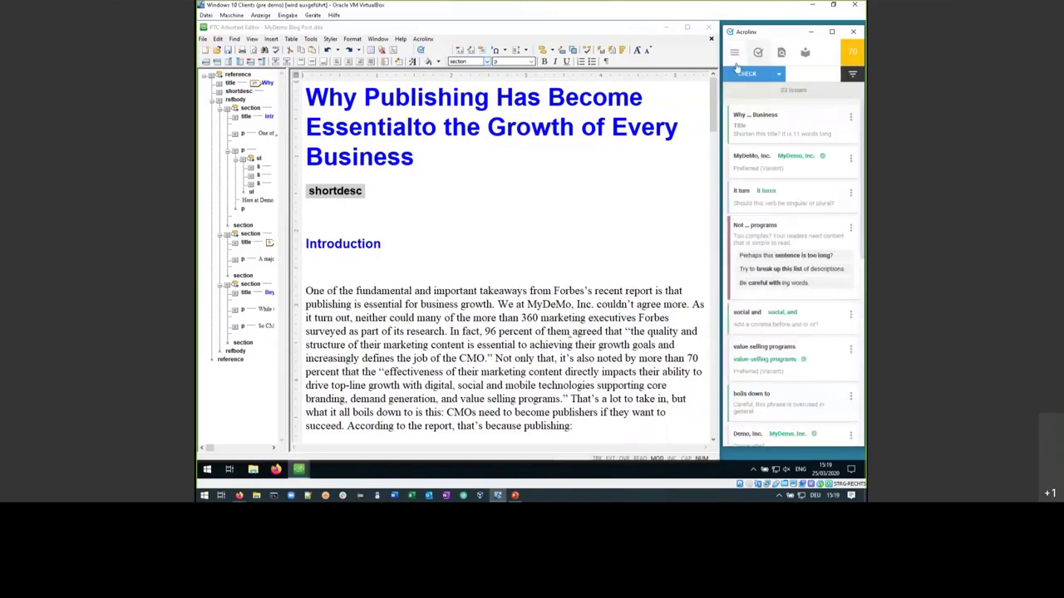
left_click(747, 75)
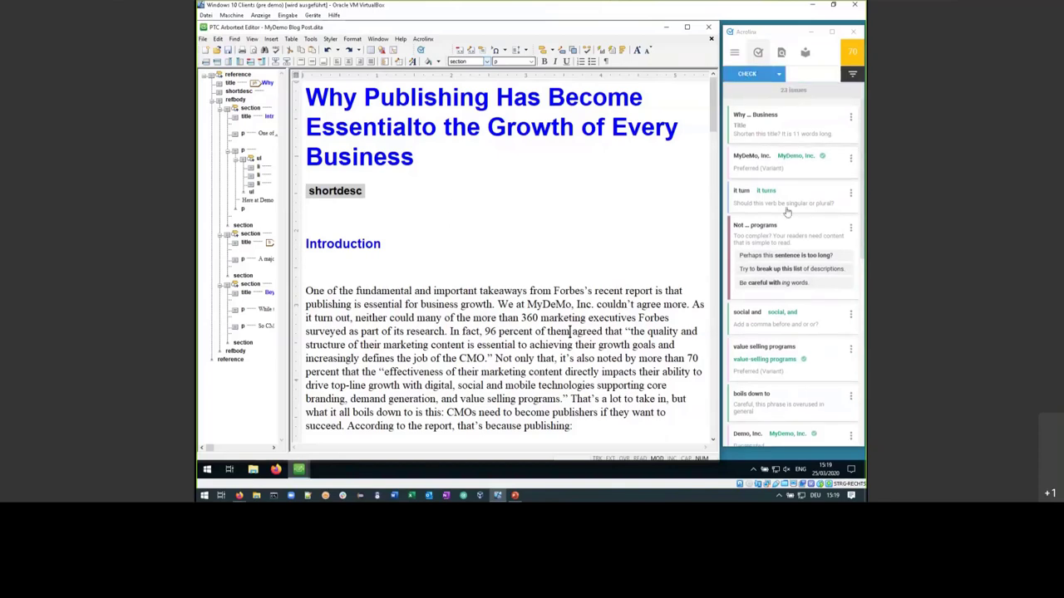
left_click(786, 388)
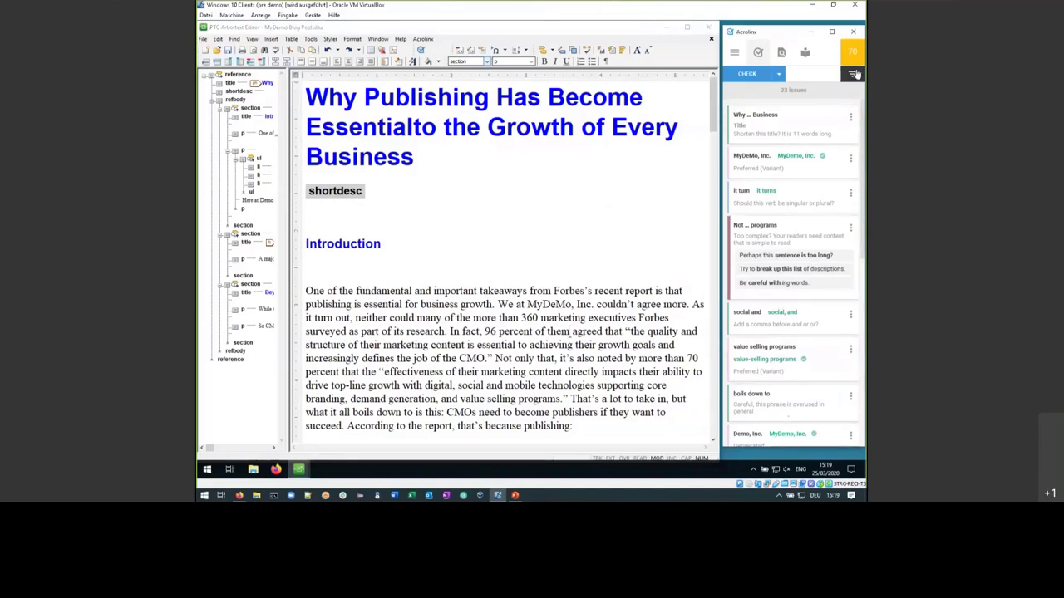
left_click(854, 74)
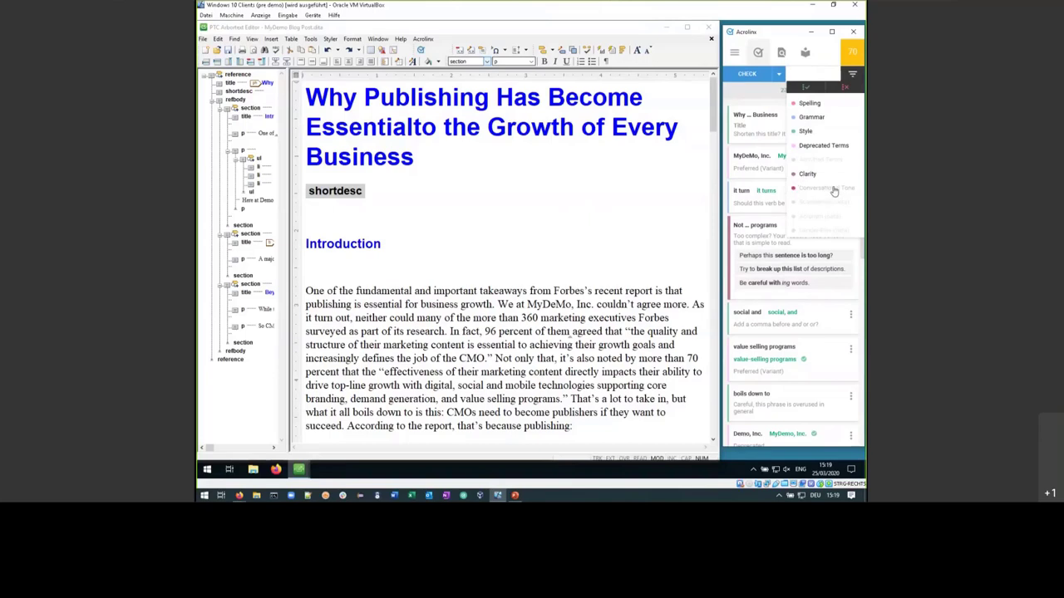
left_click(767, 94)
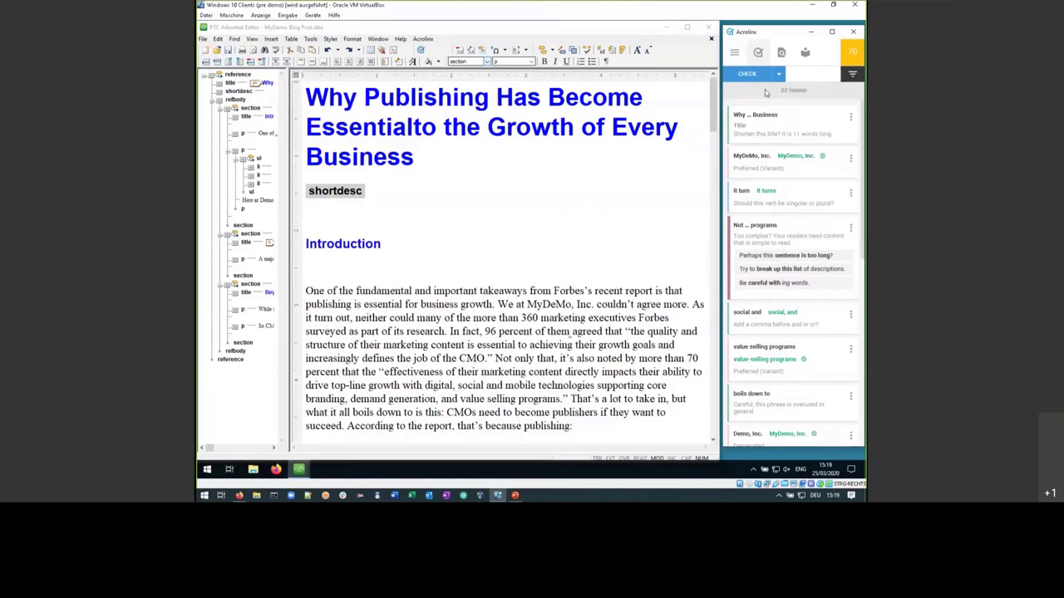
Examine the term help for MyDemo, Inc. from the MyDeMo, Inc. issue, including its status and language, and return to the document.
left_click(746, 158)
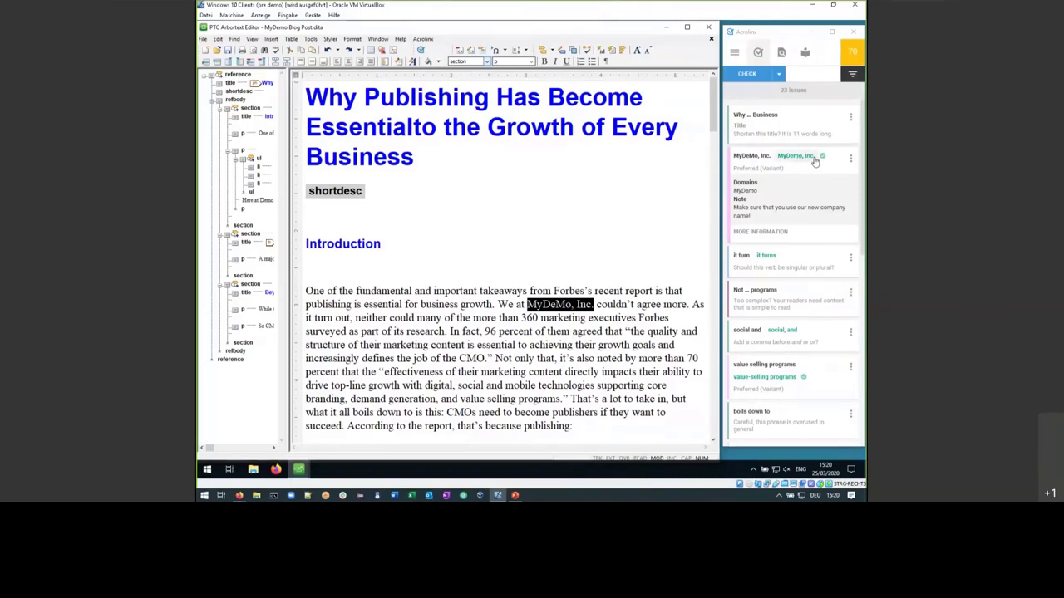
left_click(755, 235)
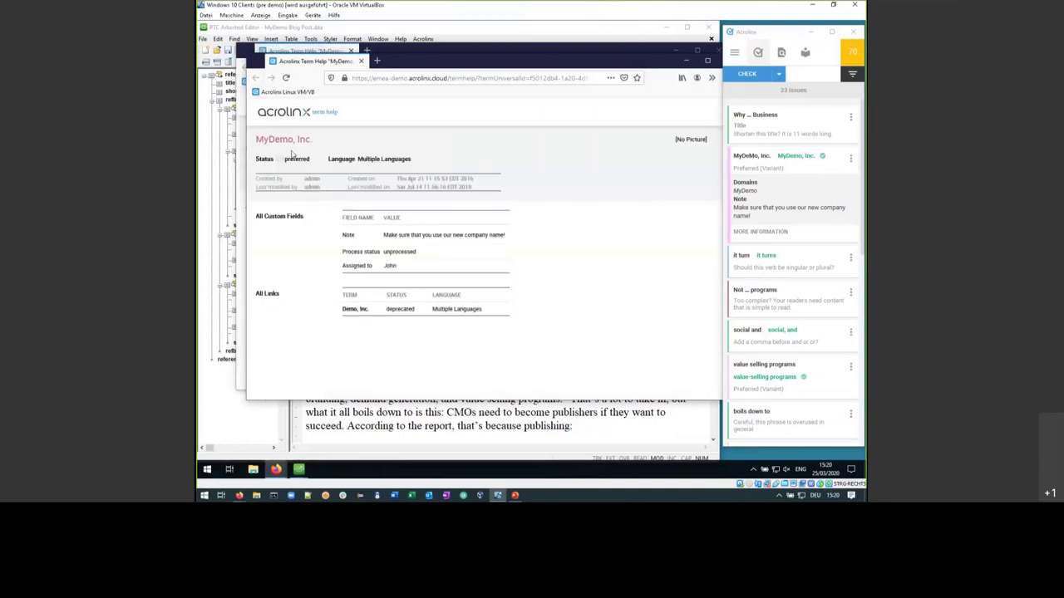
left_click_drag(256, 139, 311, 139)
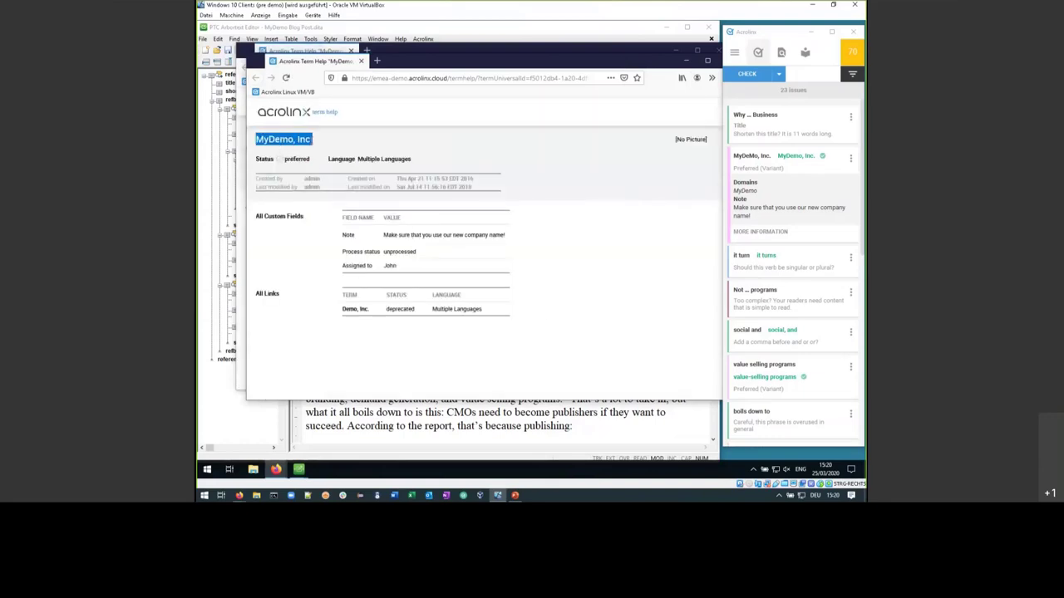
left_click(296, 156)
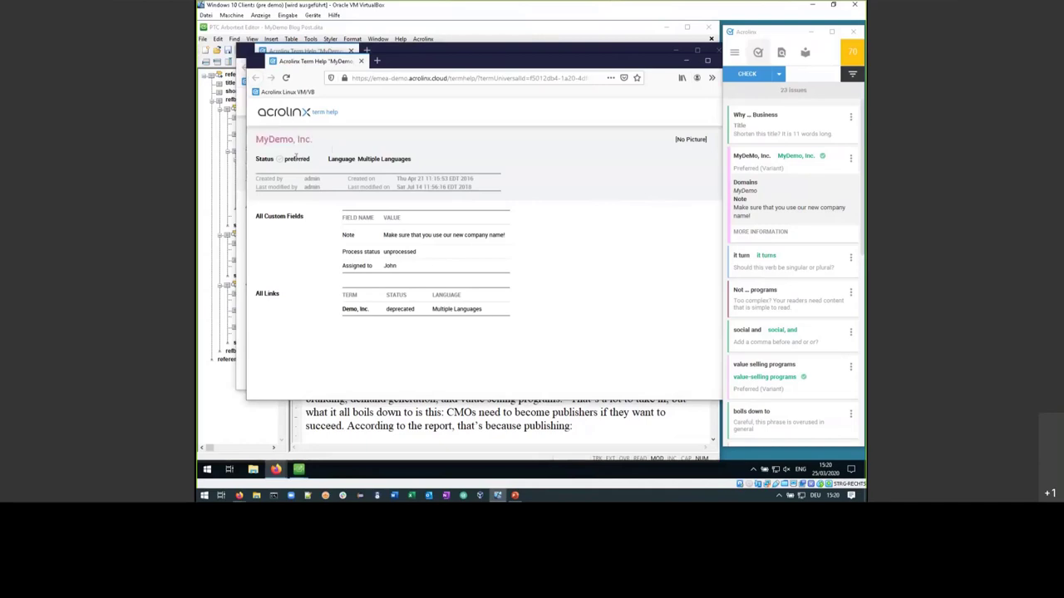
double_click(297, 158)
left_click_drag(358, 158, 428, 161)
left_click(813, 79)
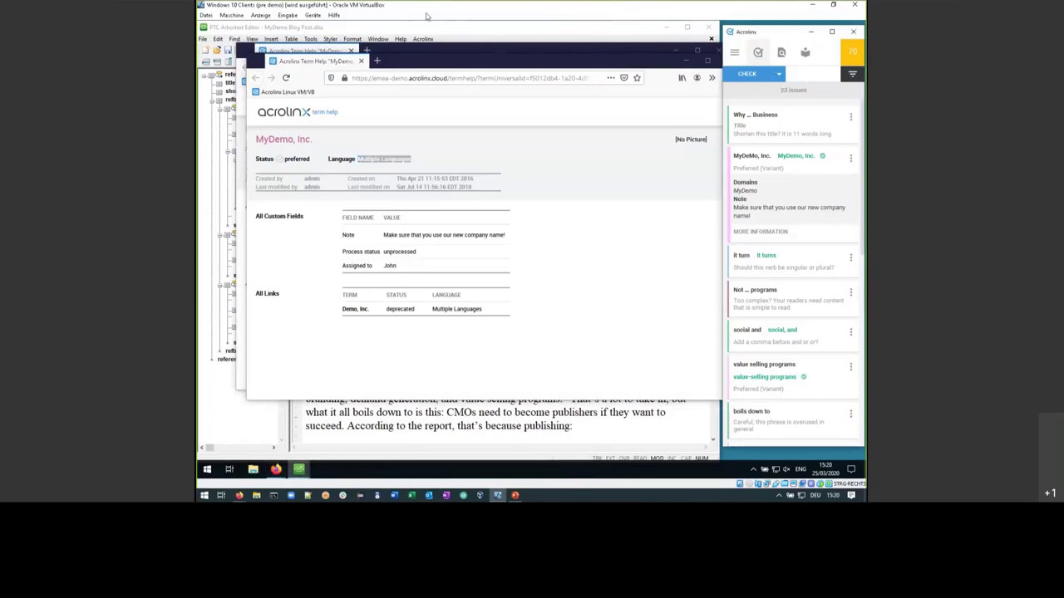
left_click(411, 33)
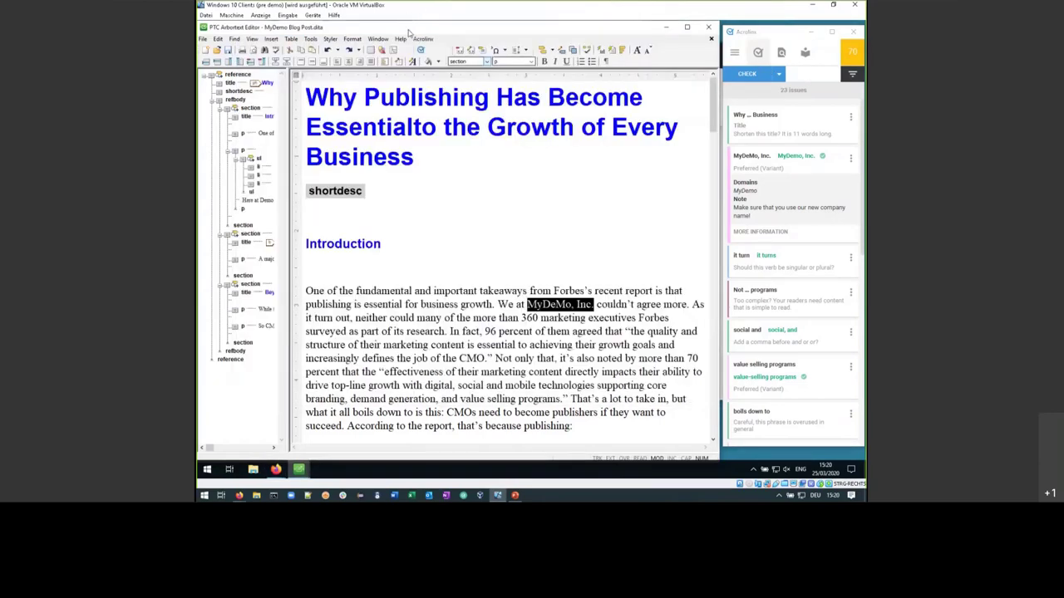
Apply the suggested replacements "MyDemo, Inc." for the company name and "it turns" for "it turn" in the introduction.
left_click(795, 157)
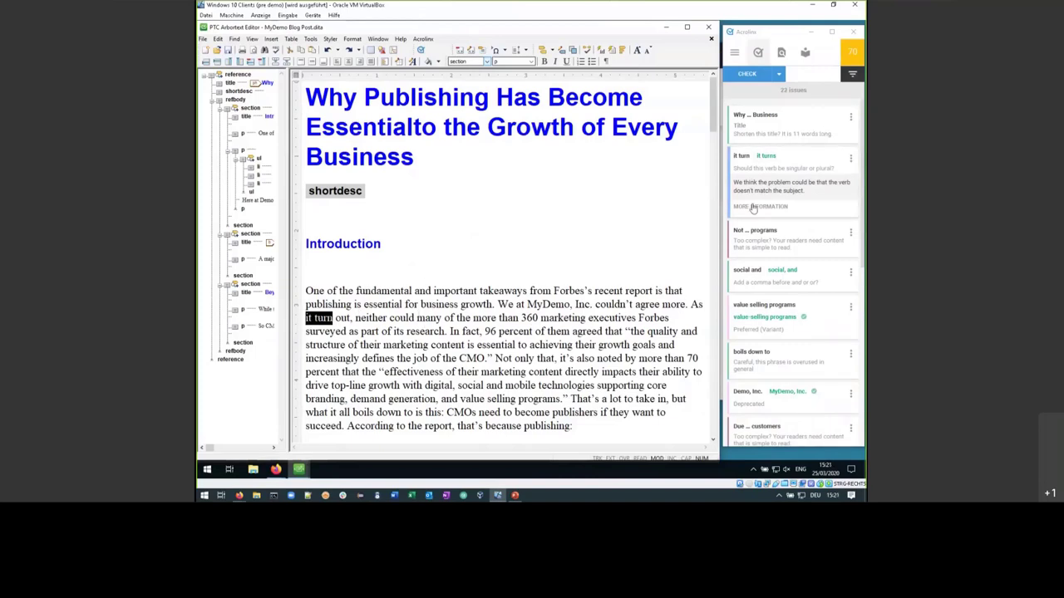
left_click(765, 157)
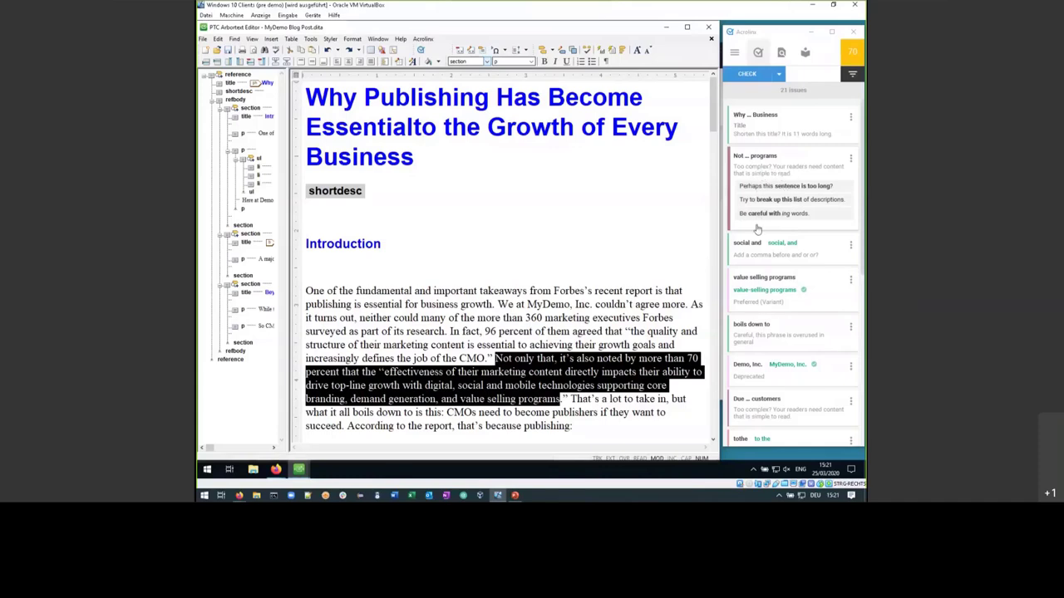
Examine the clarity hints on sentence length, the list of descriptions and -ing words for the "Not ... programs" sentence.
left_click(819, 189)
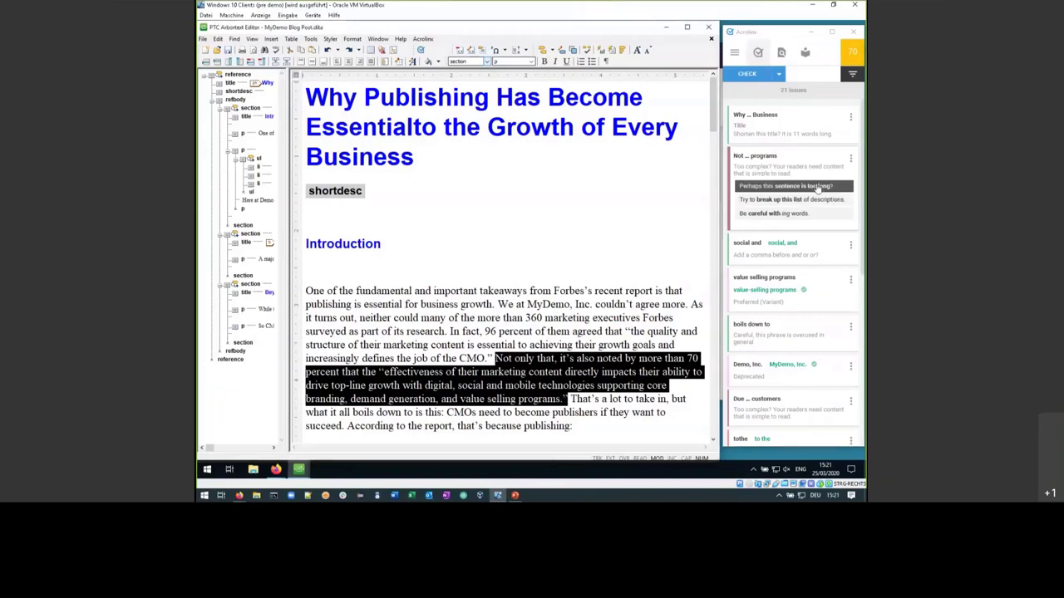
left_click(820, 201)
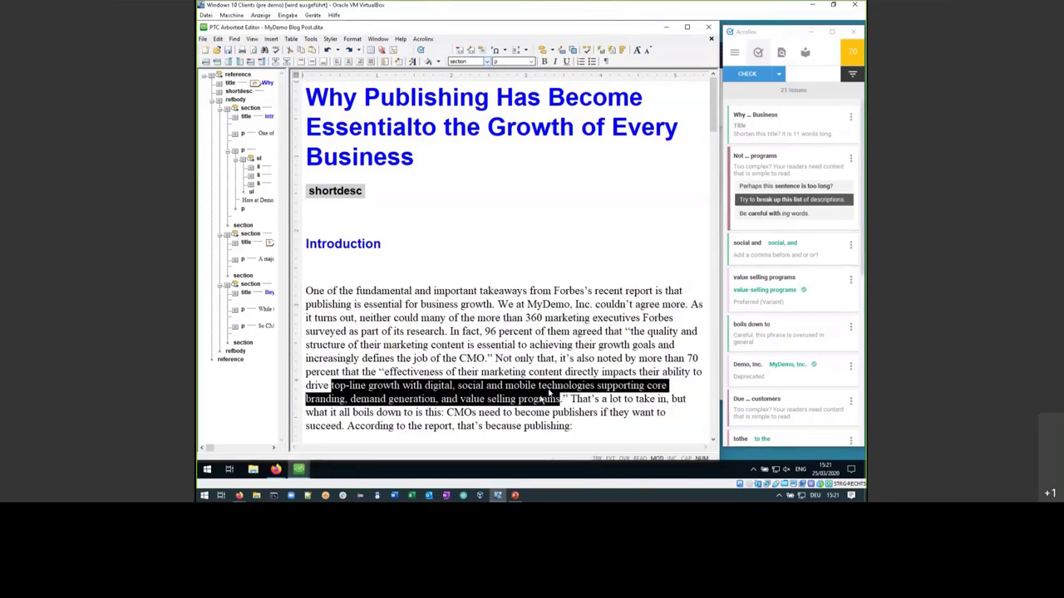
left_click(794, 219)
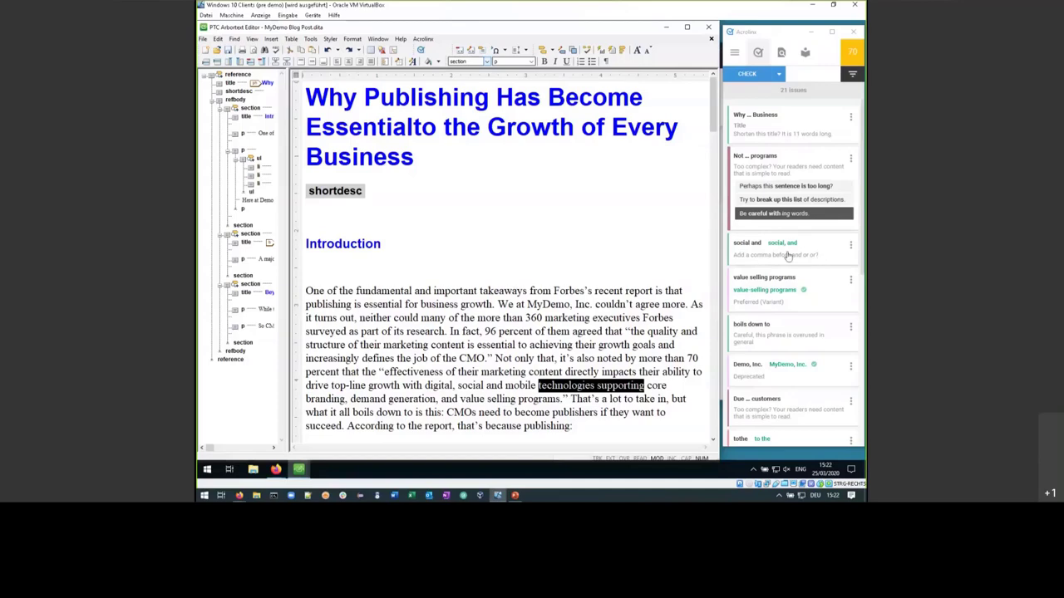
Read the Serial Comma guideline help for the "social and" issue, including its rule and examples, and return to the document.
left_click(745, 246)
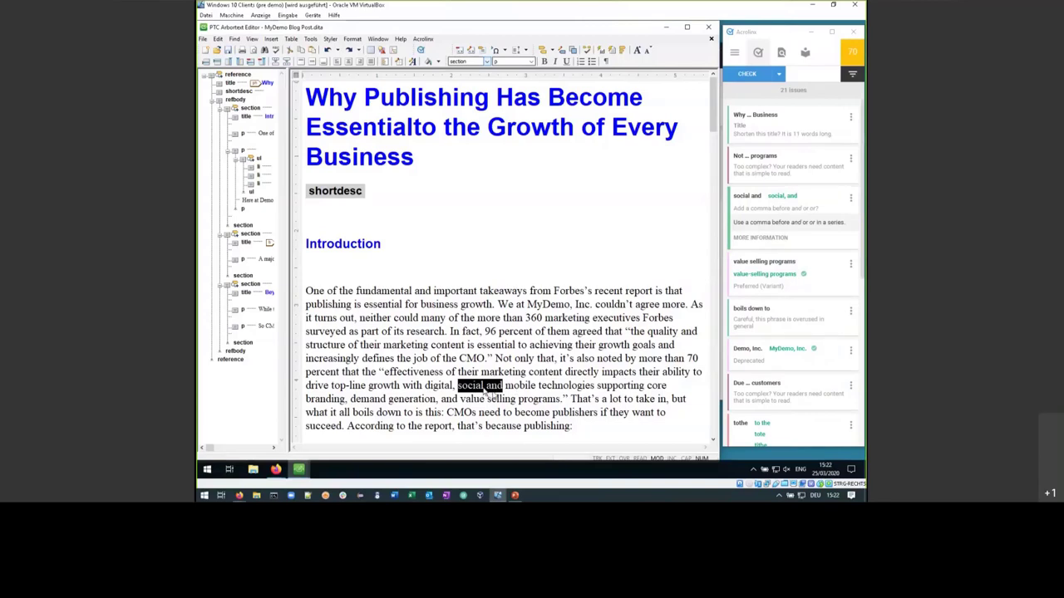
left_click(759, 238)
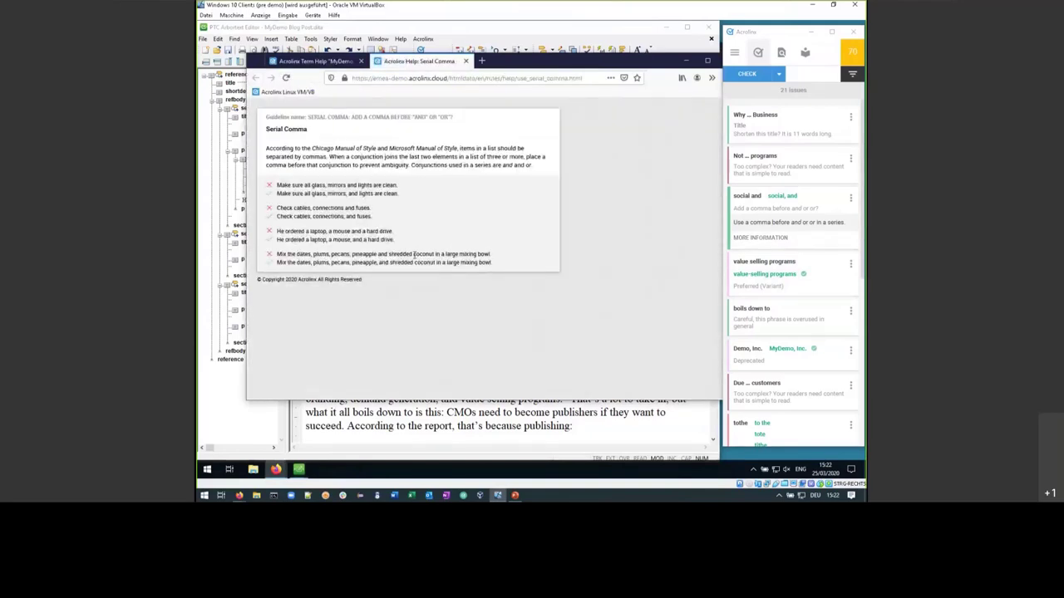
scroll(414, 256, "up", 3)
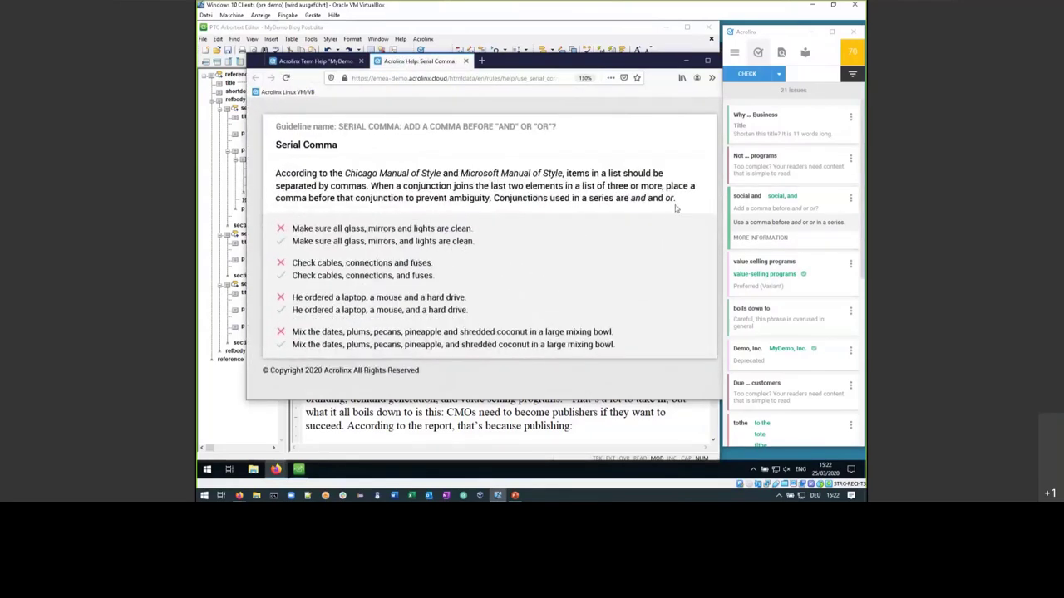
left_click_drag(677, 202, 255, 172)
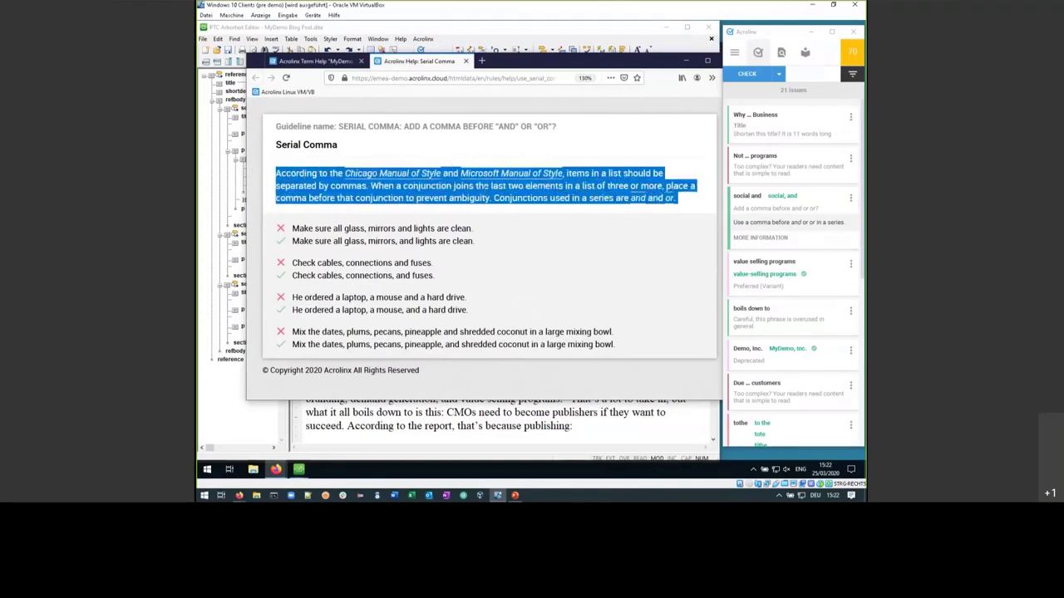
left_click(485, 191)
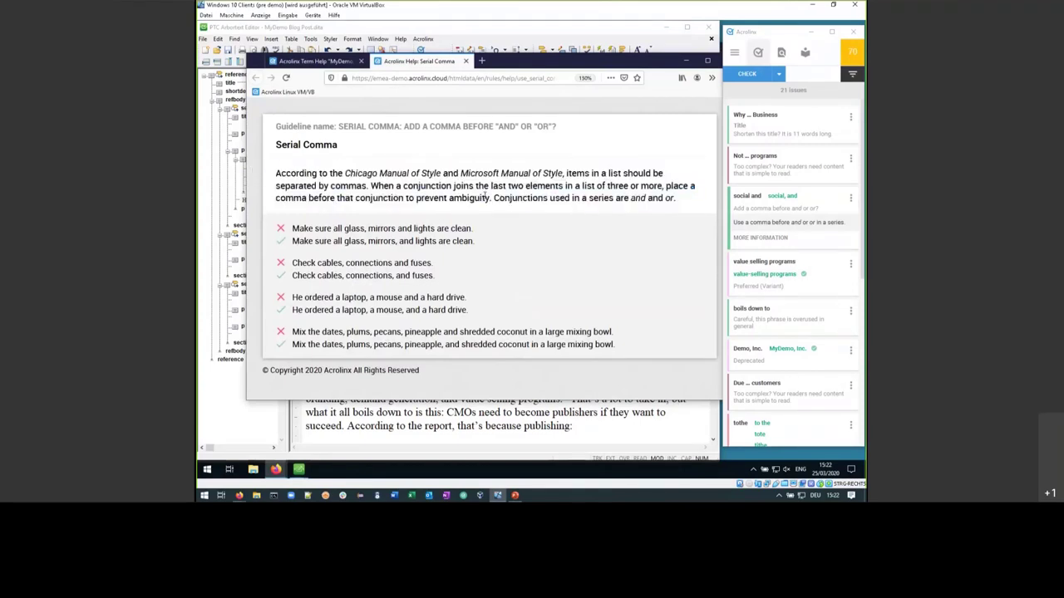
triple_click(488, 198)
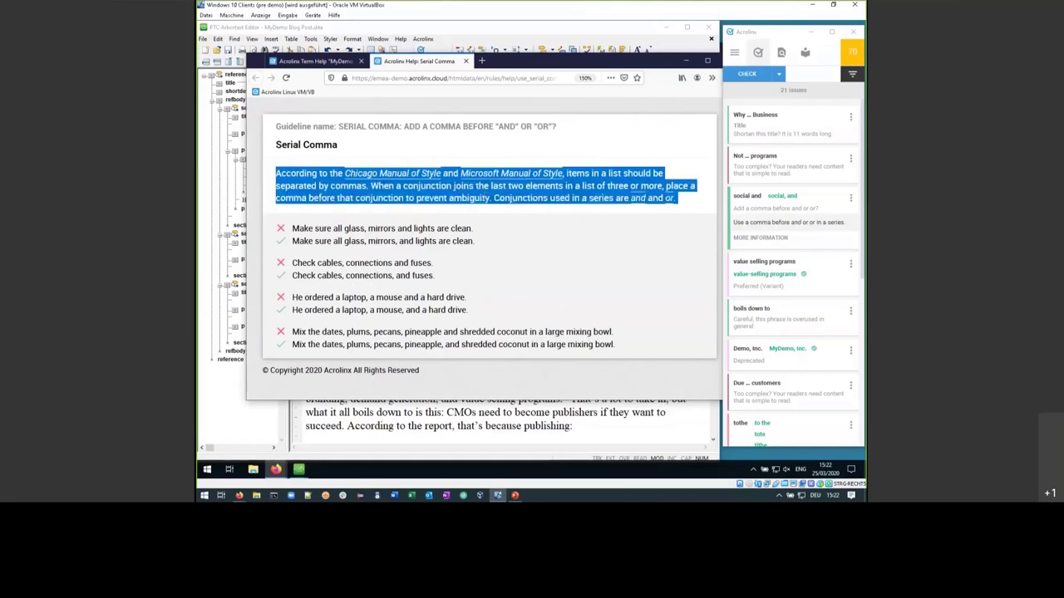
left_click_drag(475, 242, 497, 246)
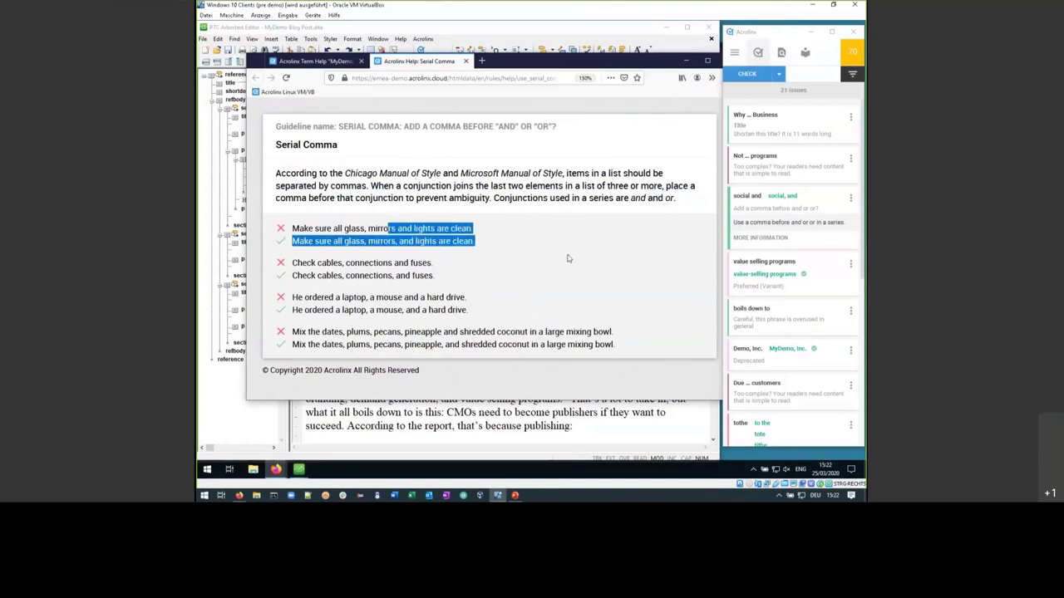
left_click(594, 257)
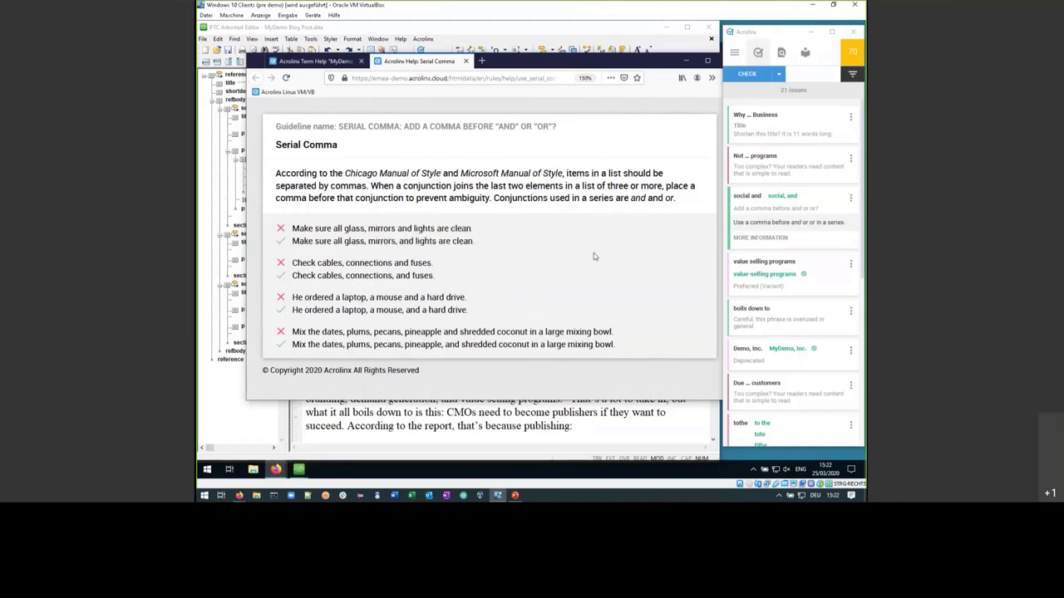
left_click_drag(566, 64, 537, 70)
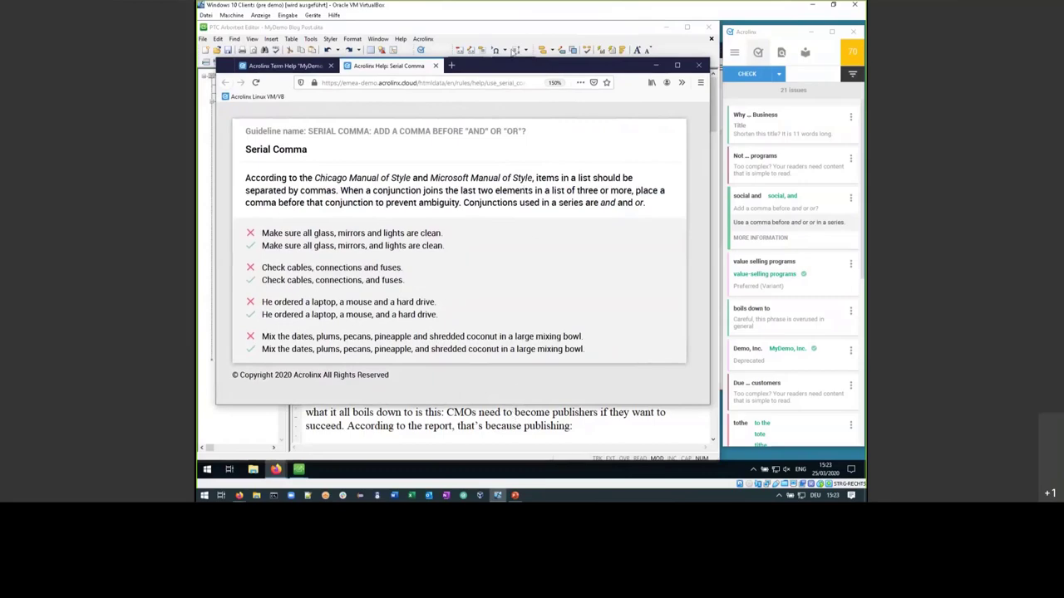
left_click(511, 34)
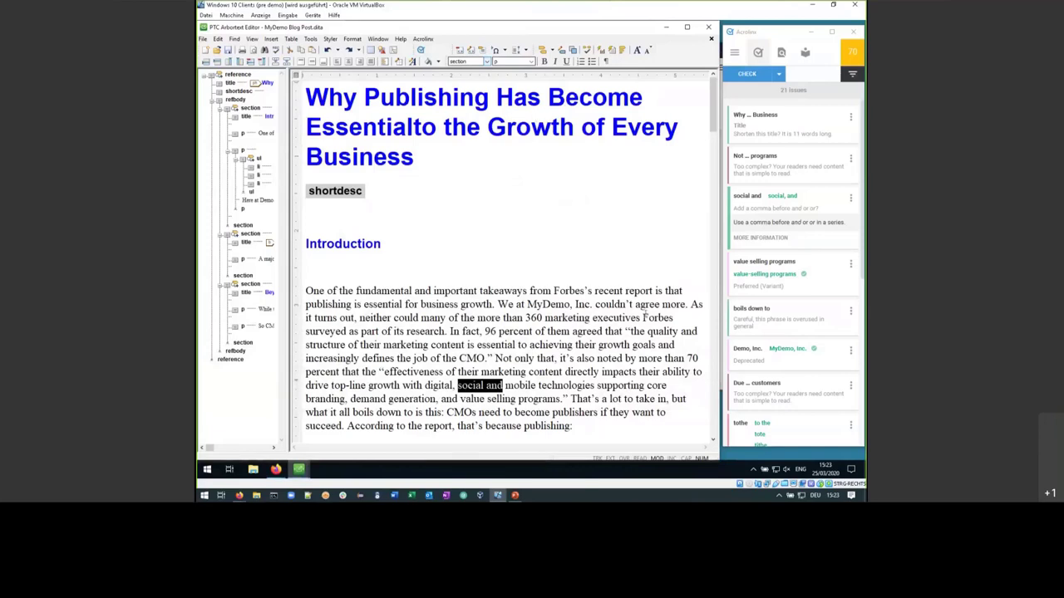
Apply the suggested replacements "social, and", "value-selling programs" and "MyDemo, Inc." in the introduction section.
left_click(787, 195)
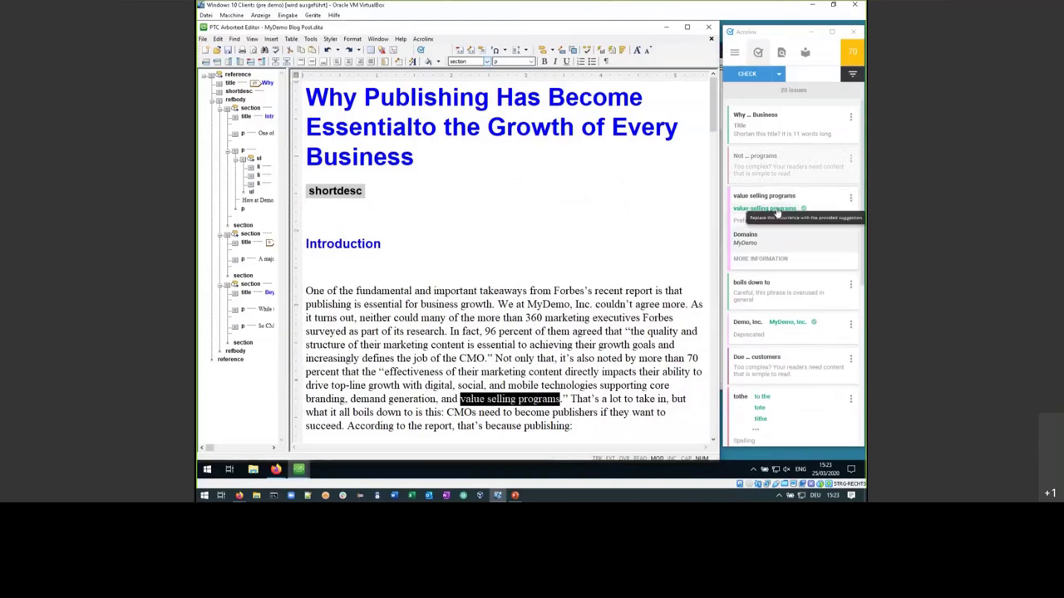
left_click(777, 213)
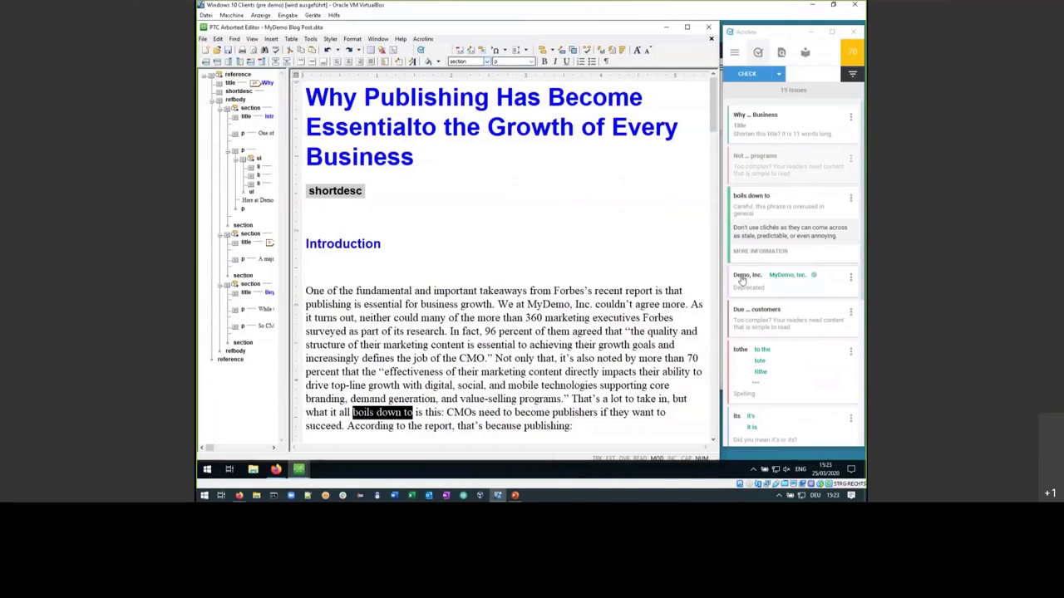
left_click(742, 278)
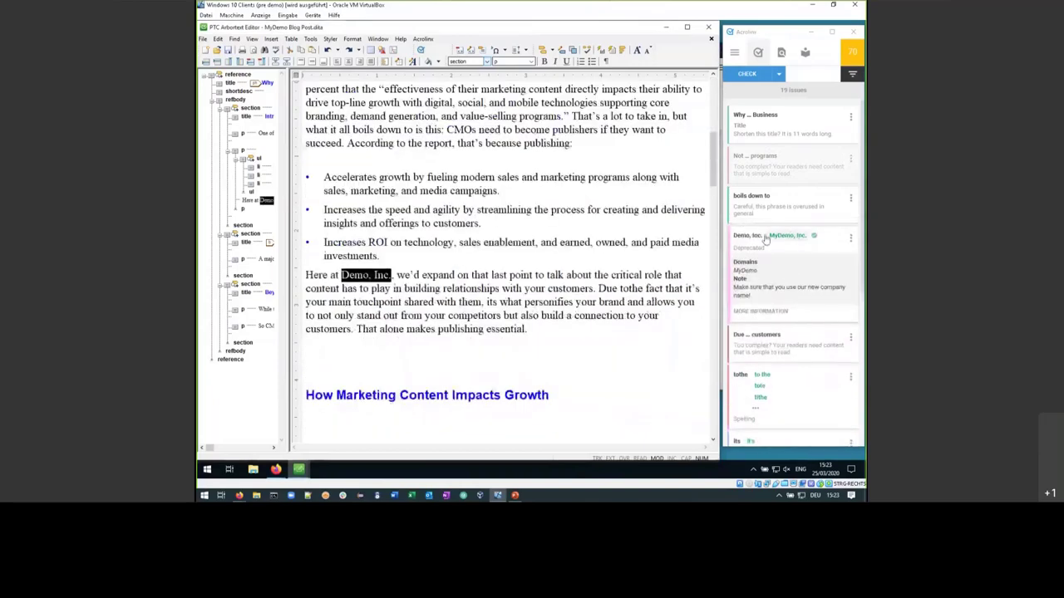
left_click(786, 236)
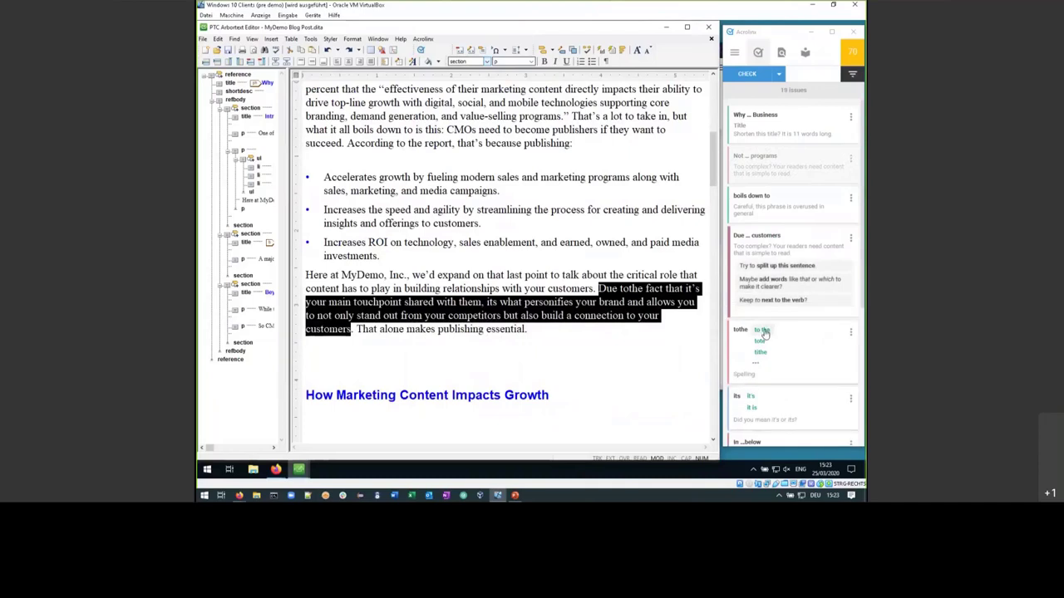
Replace "tothe" with "to the" and "its" with "it's" using the suggestions, and recheck the document.
left_click(741, 333)
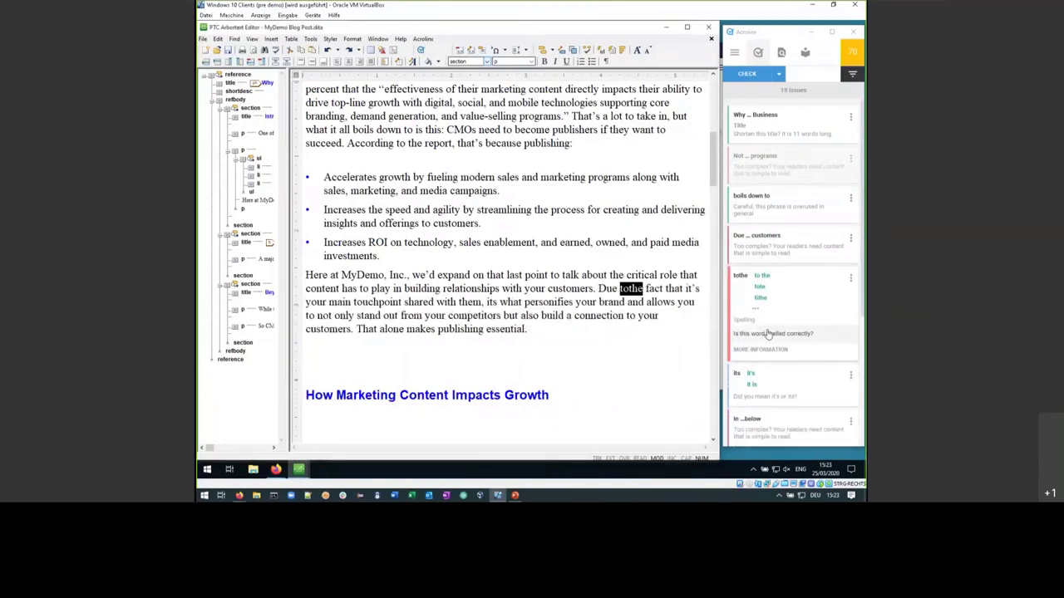
left_click(762, 276)
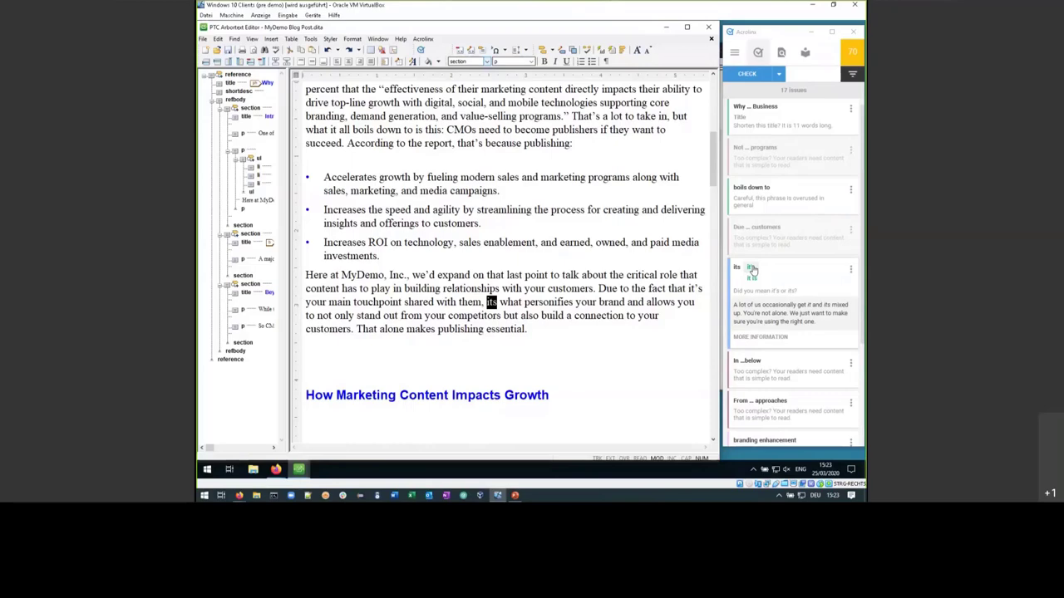
left_click(751, 268)
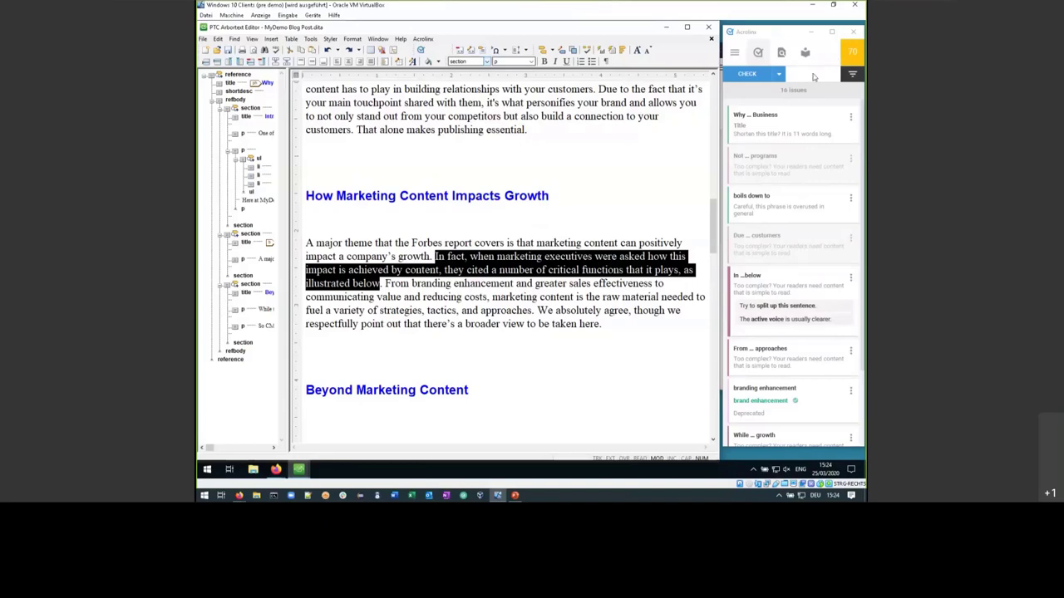
left_click(746, 75)
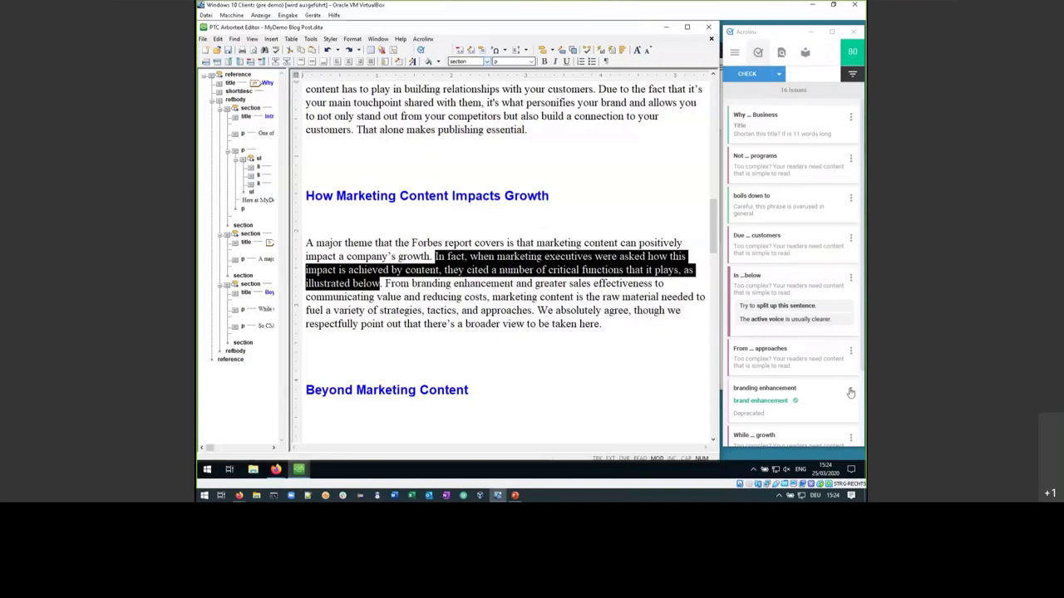
Apply the suggestions "brand enhancement" for "branding enhancement" and "it's" for "it is", and run the Acrolinx check again.
left_click(769, 402)
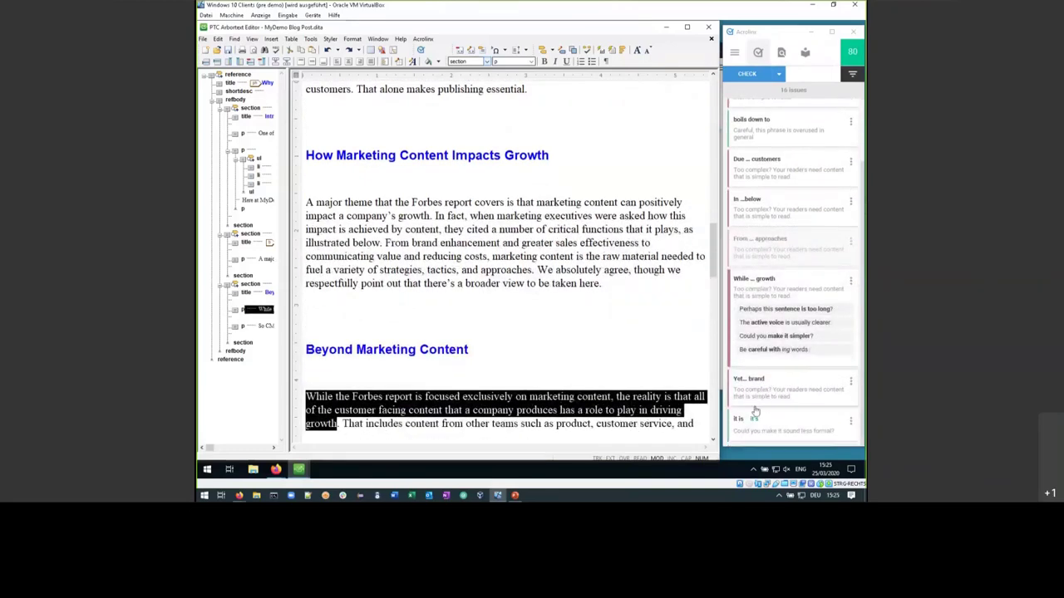
left_click(754, 420)
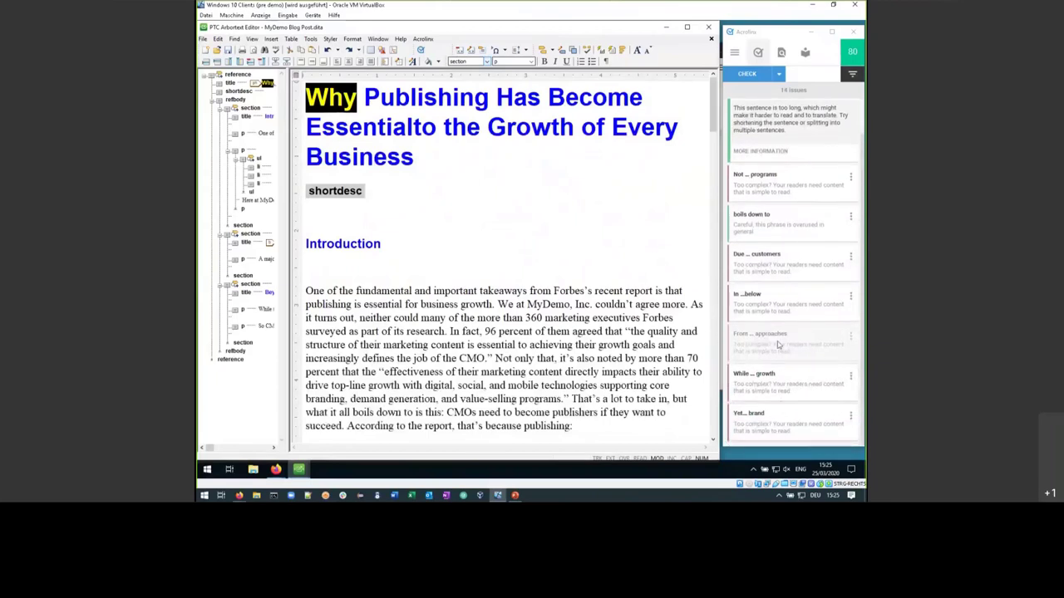
left_click(747, 74)
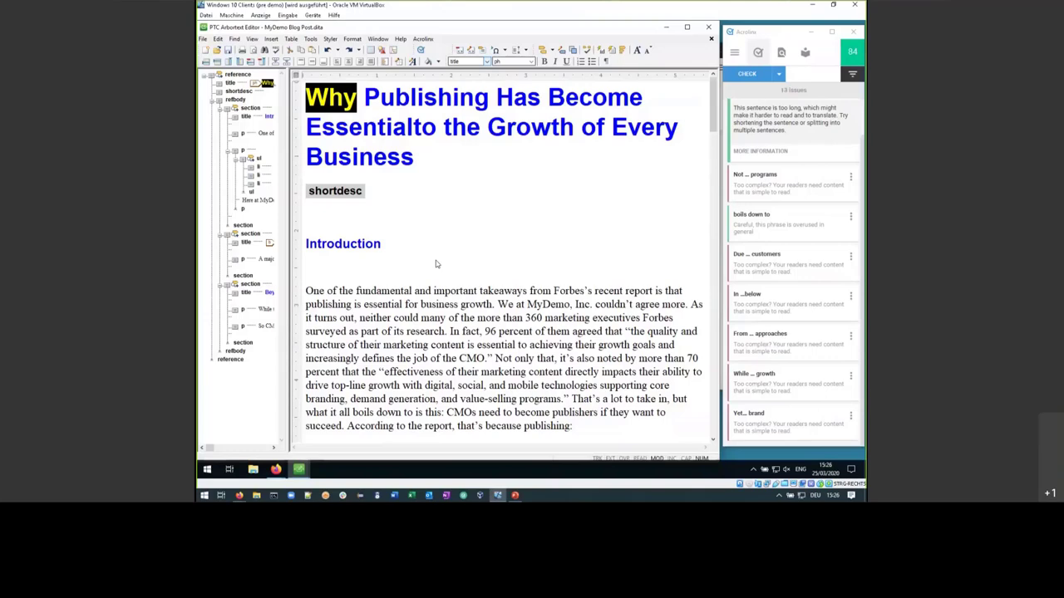
Switch to the Acrolinx Dashboard and review the Content Alignment and Content Comparison analytics by content group.
left_click(813, 9)
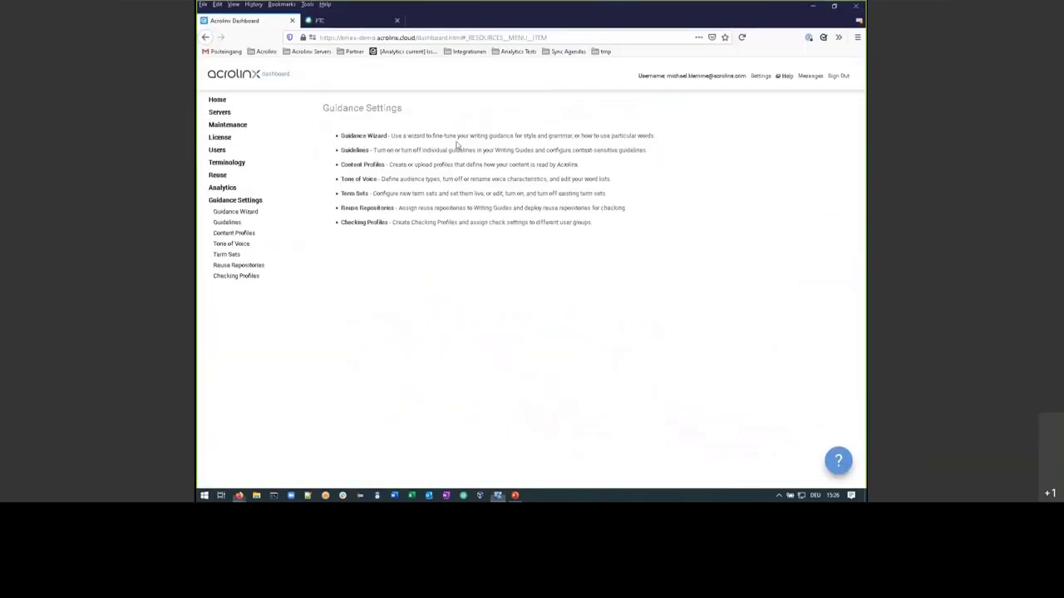
left_click(221, 187)
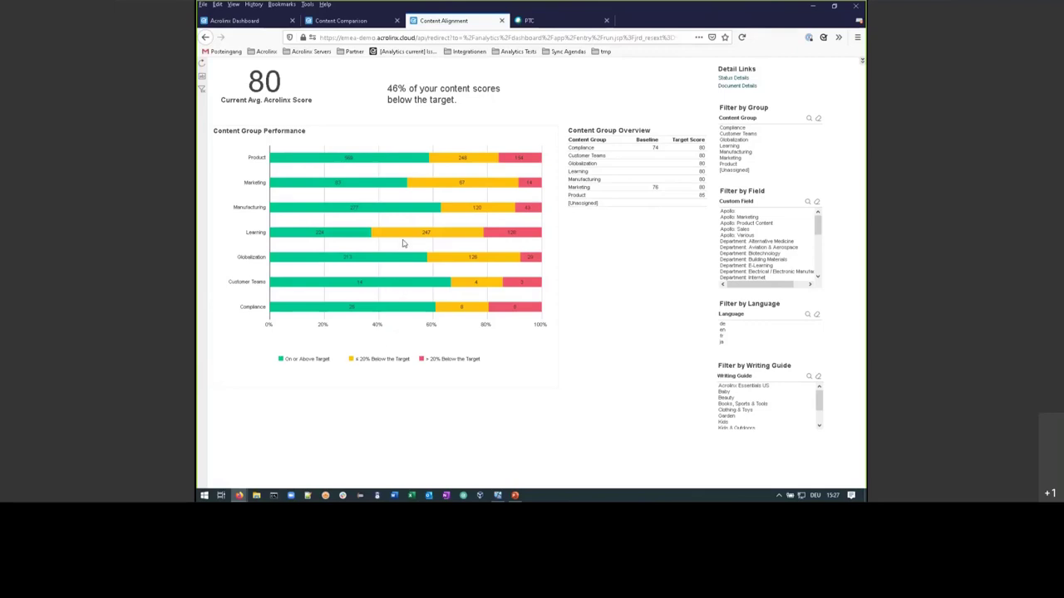
mouse_move(509, 241)
left_click(348, 21)
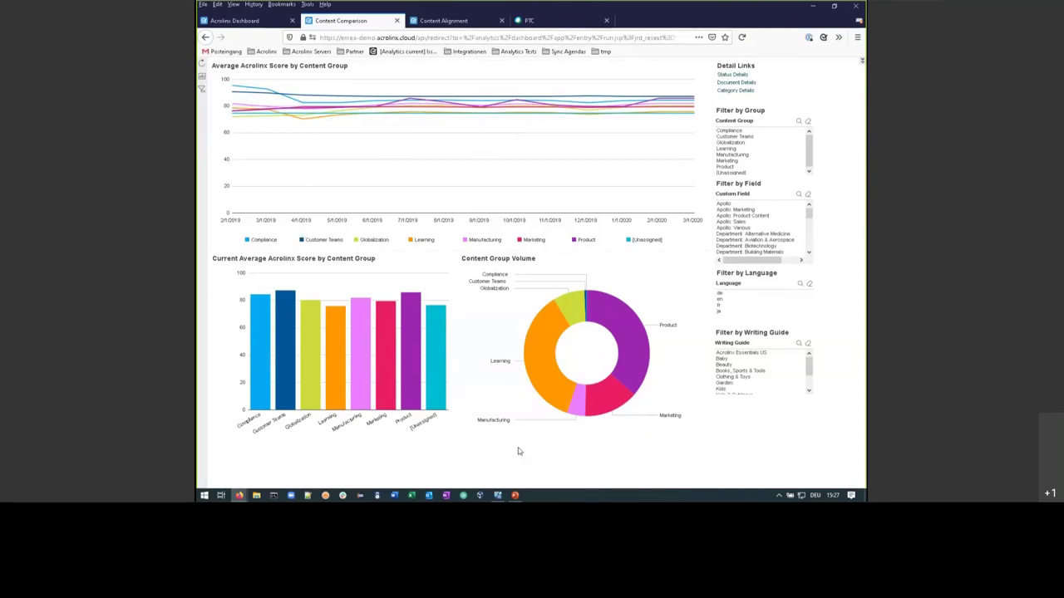
mouse_move(587, 298)
Open the Guidance Overview analytics, filter them by language en, and examine the top style issues.
left_click(246, 23)
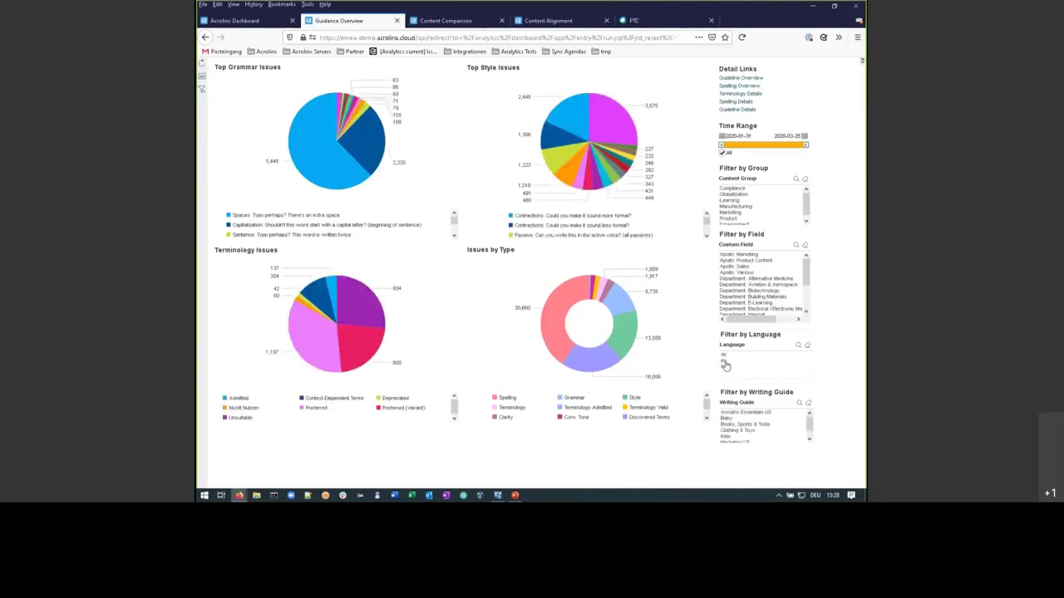
left_click(725, 363)
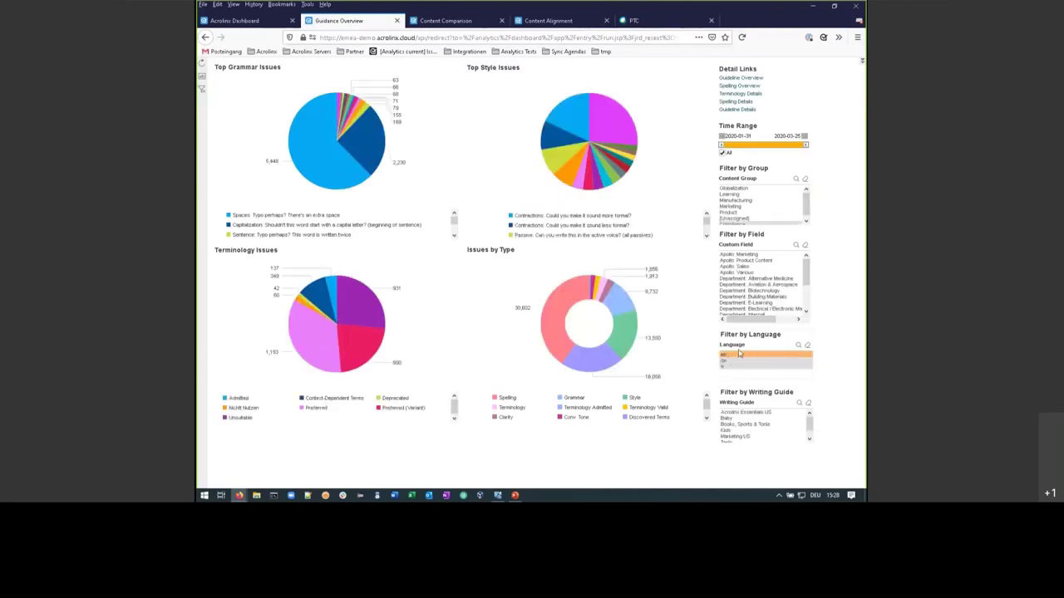
mouse_move(560, 105)
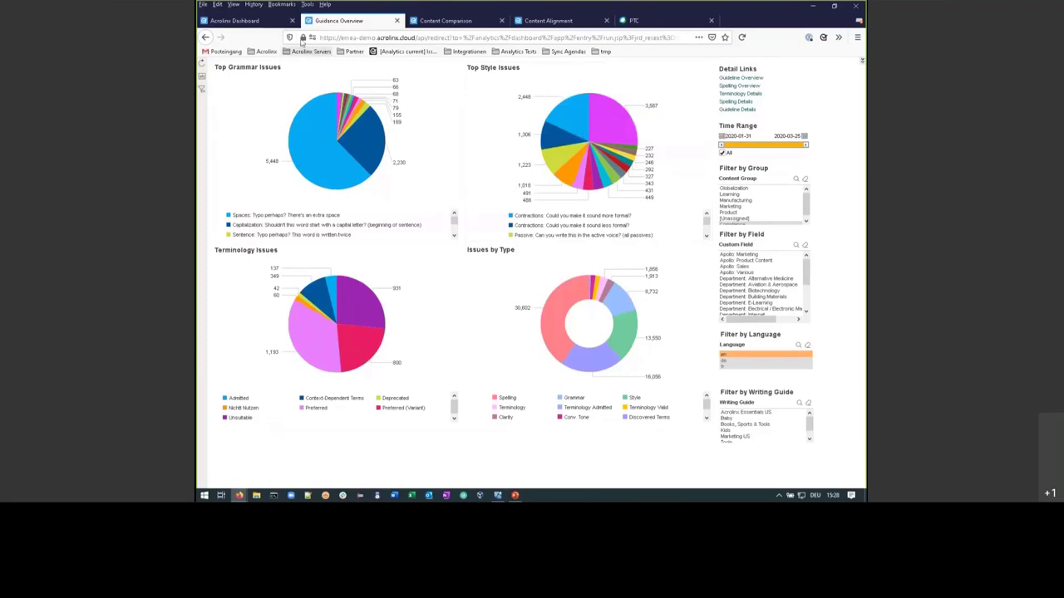
Open the contribution form for the discovered term "case study", signing in with the saved username and password.
left_click(252, 22)
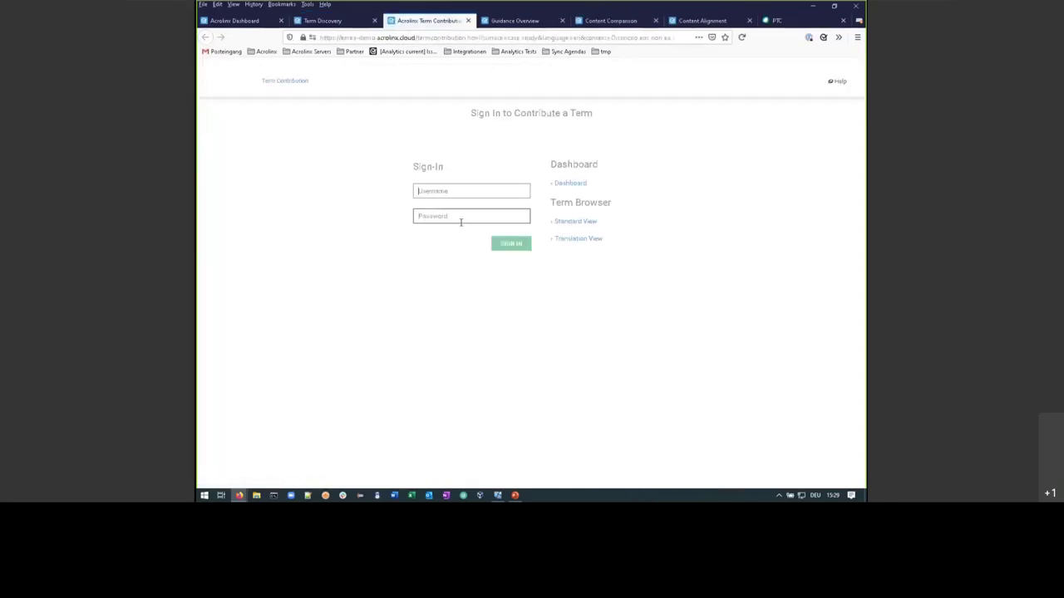
left_click(439, 190)
right_click(440, 190)
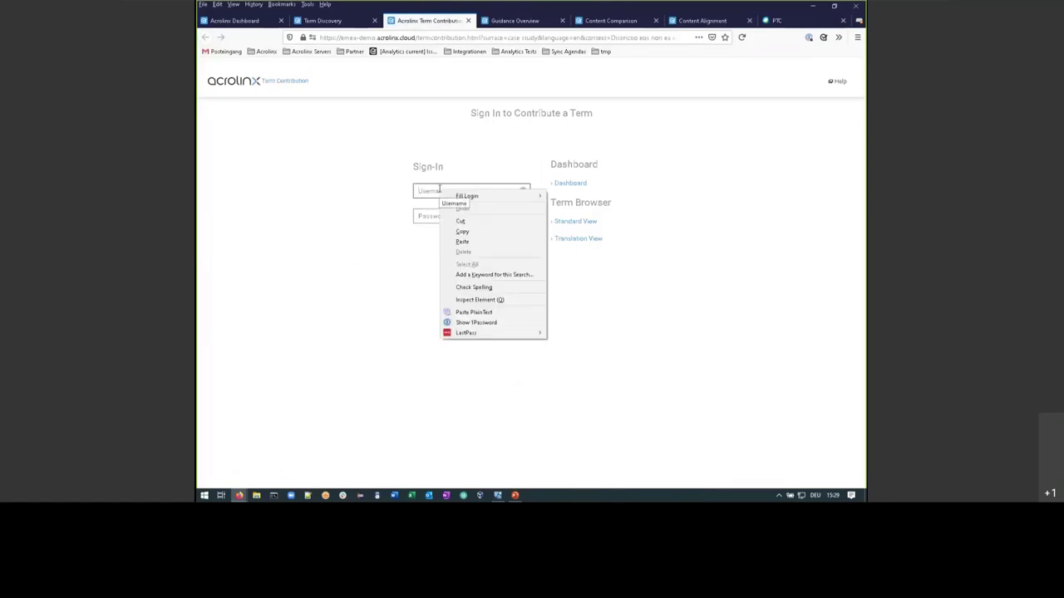
key("Up")
key("Right")
key("Right")
key("Return")
key("Up")
key("Right")
key("Return")
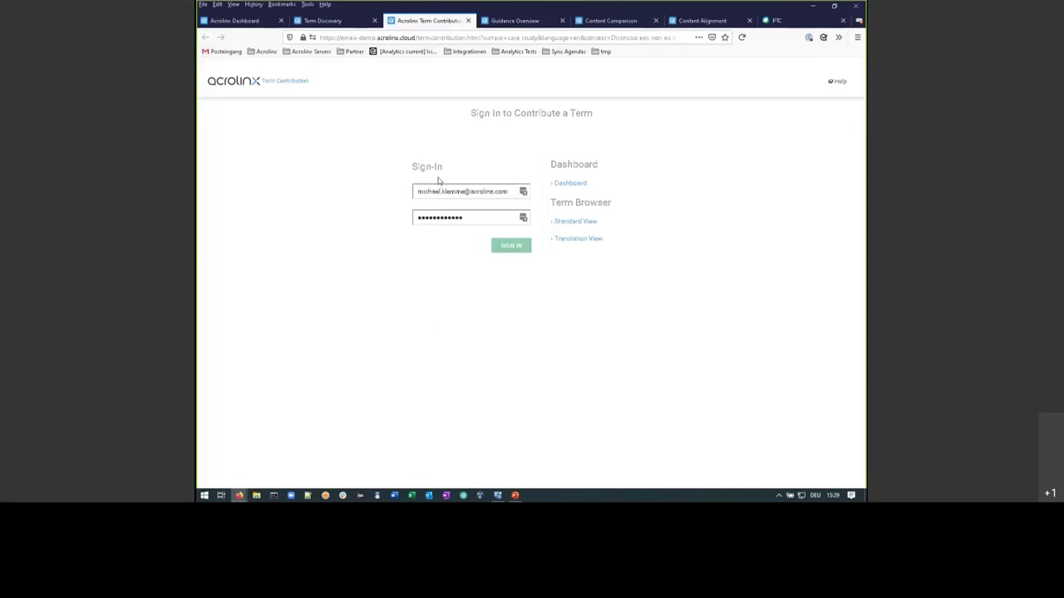
key("Return")
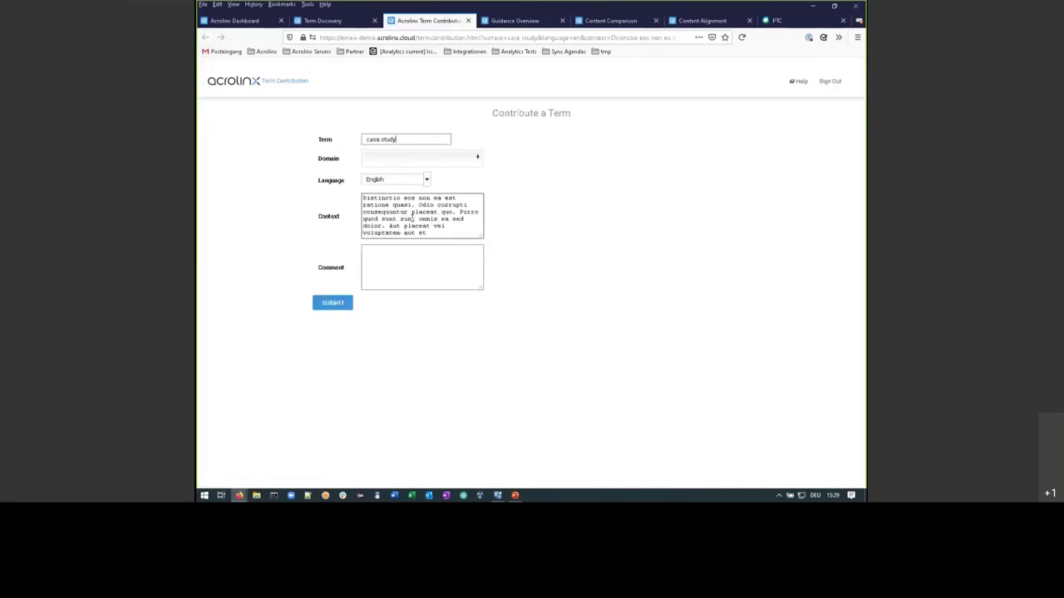
left_click(413, 218)
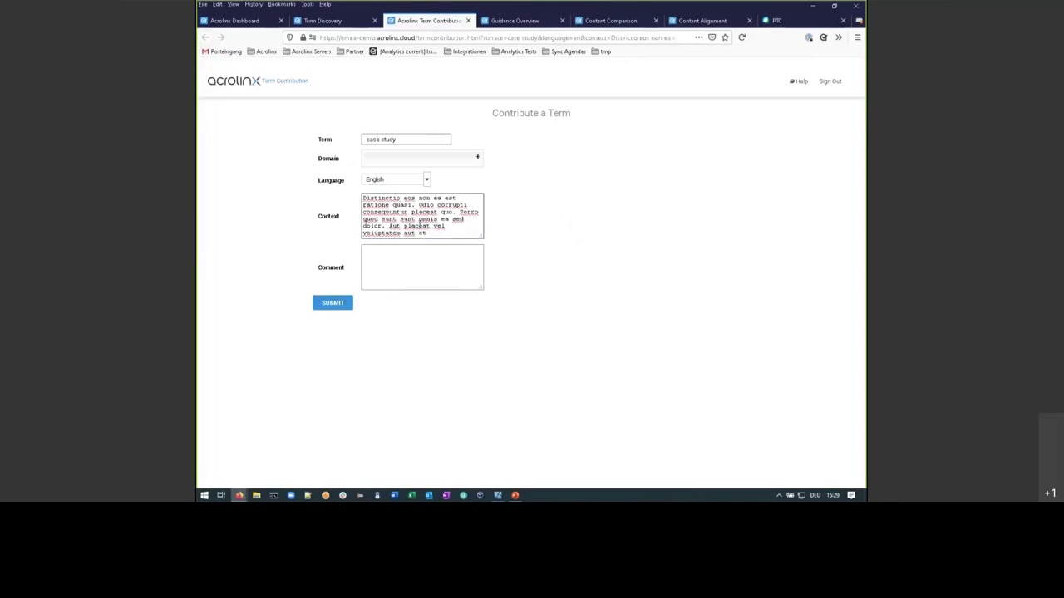
Clear the context of the "case study" contribution, assign the domain New_Words, and submit the term.
key("ctrl+a")
key("BackSpace")
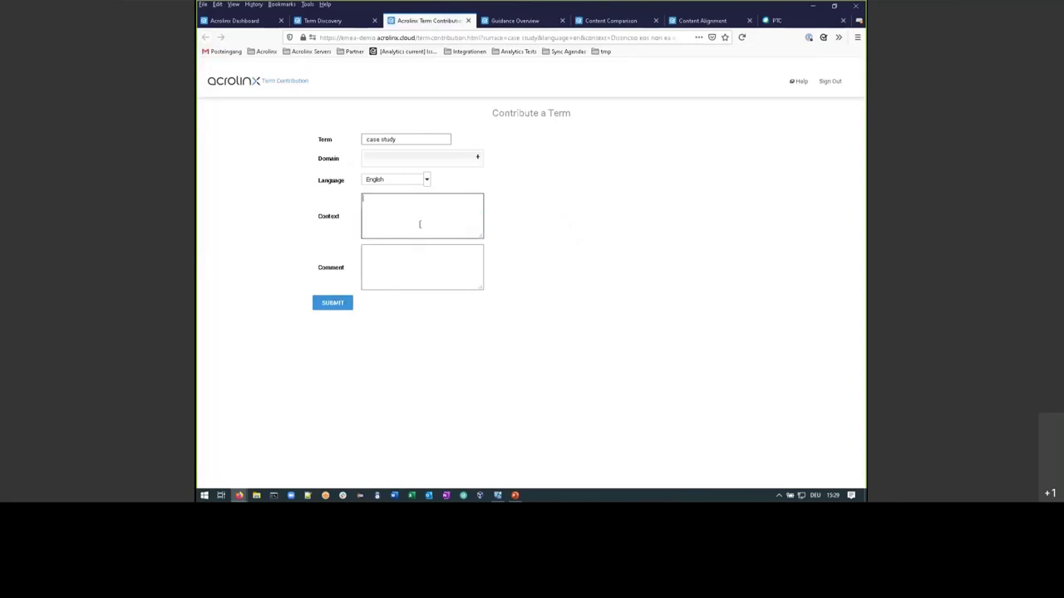
left_click(332, 303)
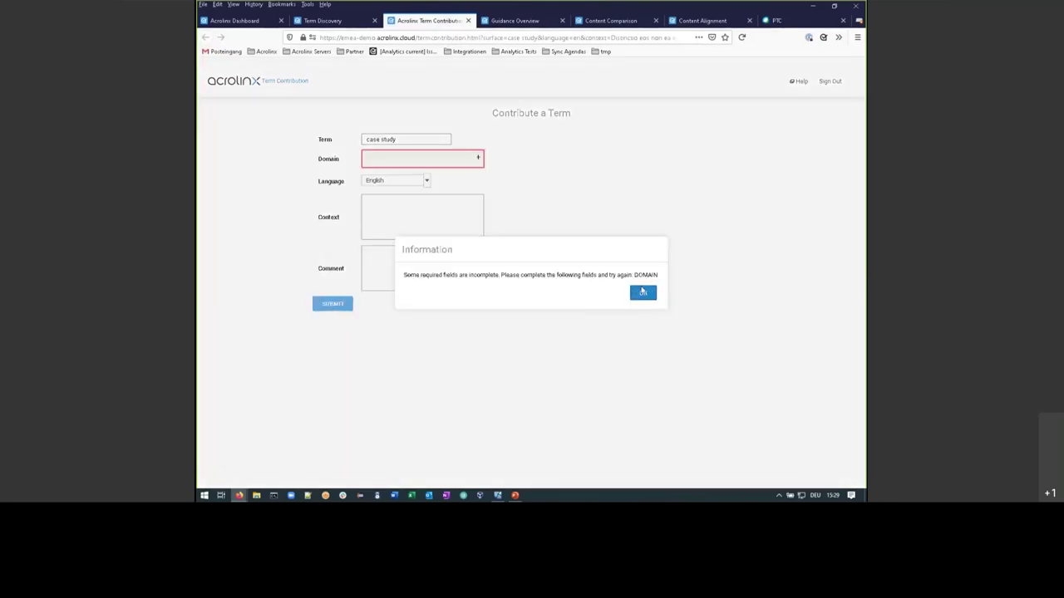
left_click(646, 294)
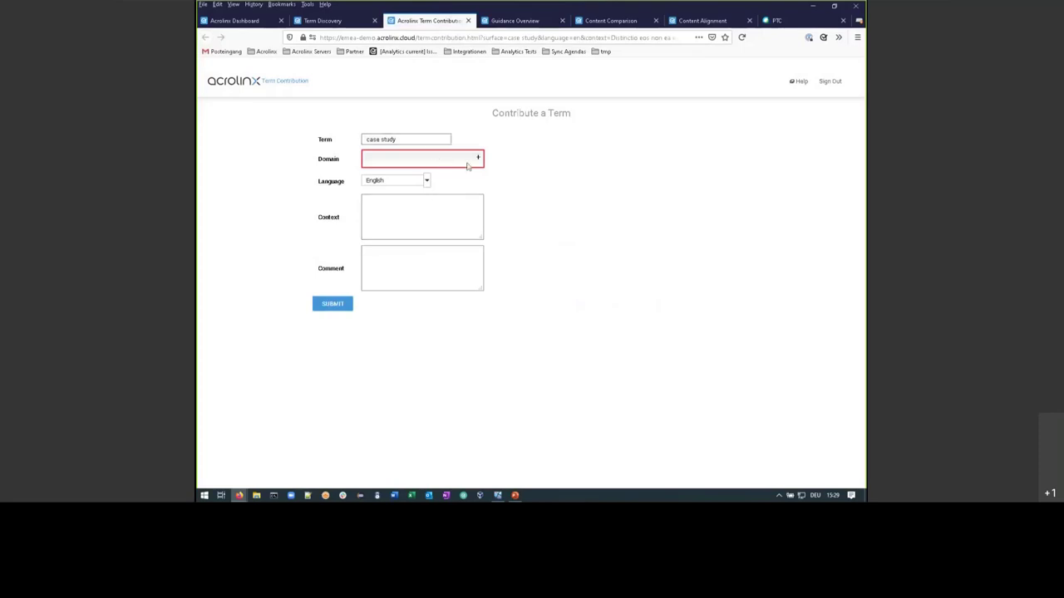
left_click(478, 158)
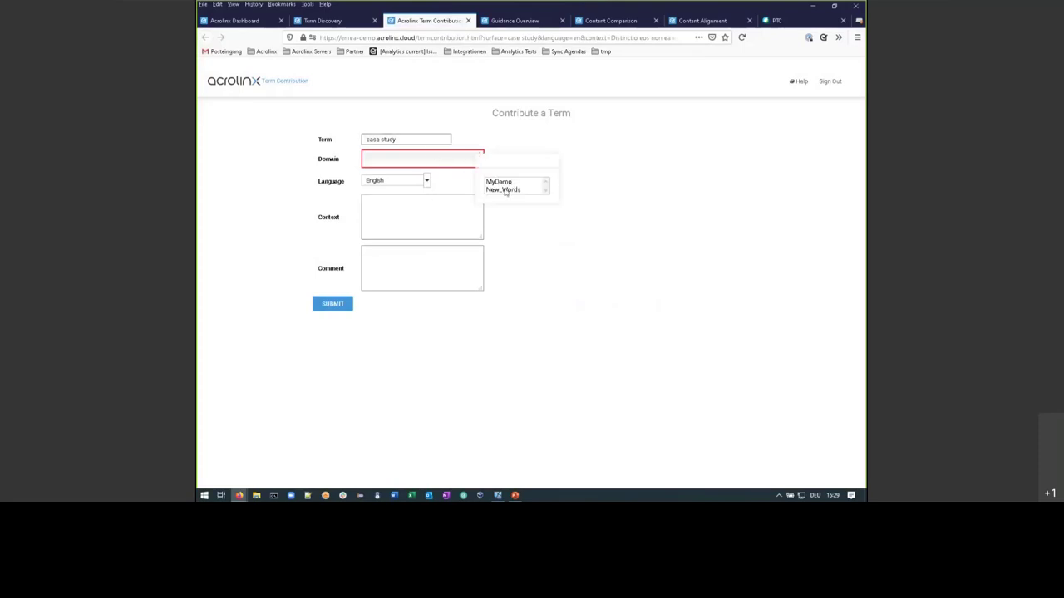
left_click(504, 190)
left_click(337, 317)
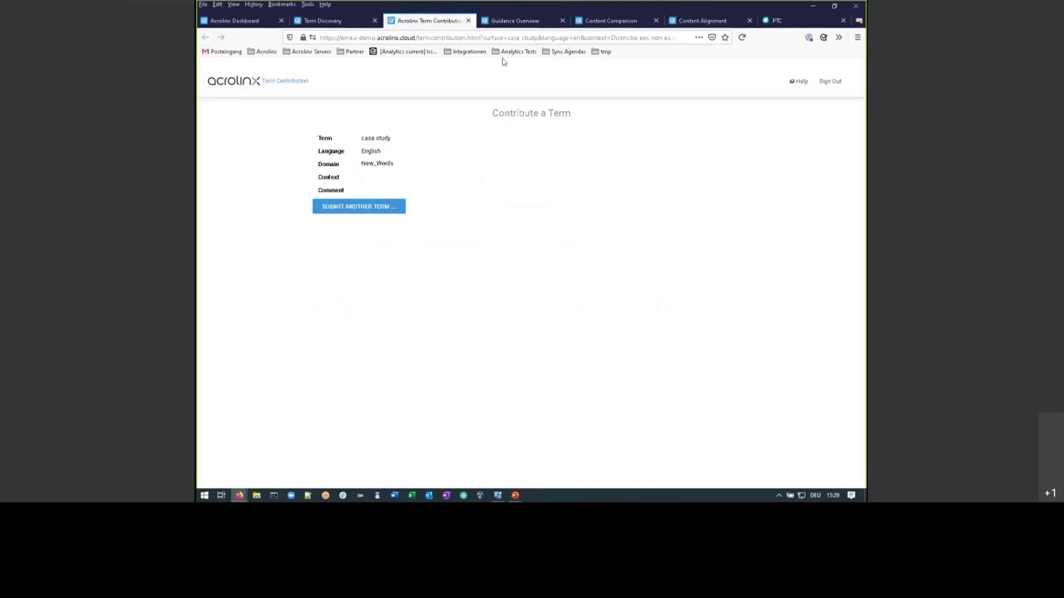
List the terms with status proposed in the Acrolinx Dashboard's terminology section and open the filter options.
left_click(236, 20)
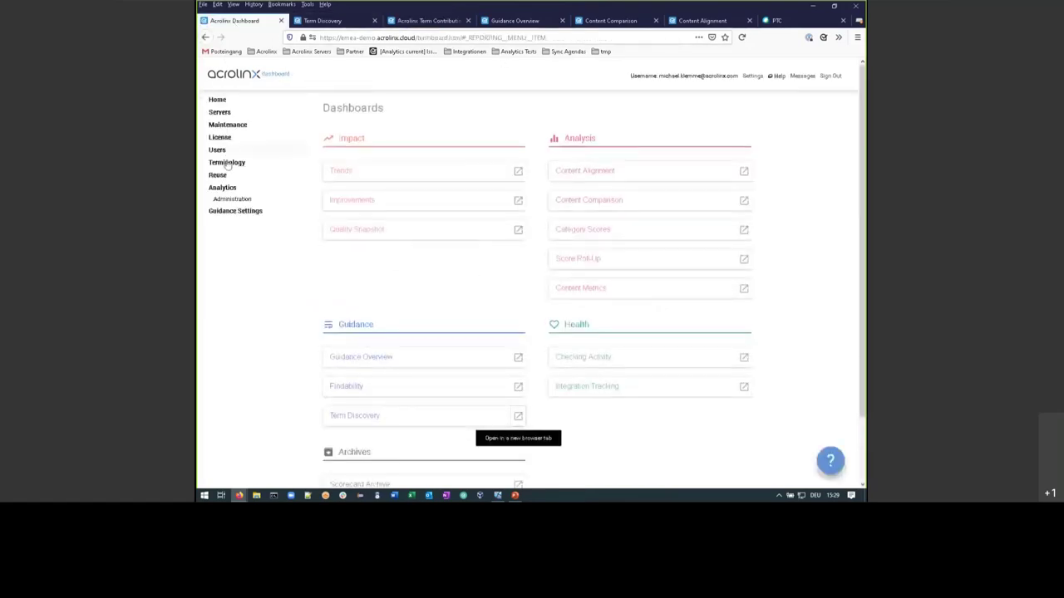
left_click(228, 163)
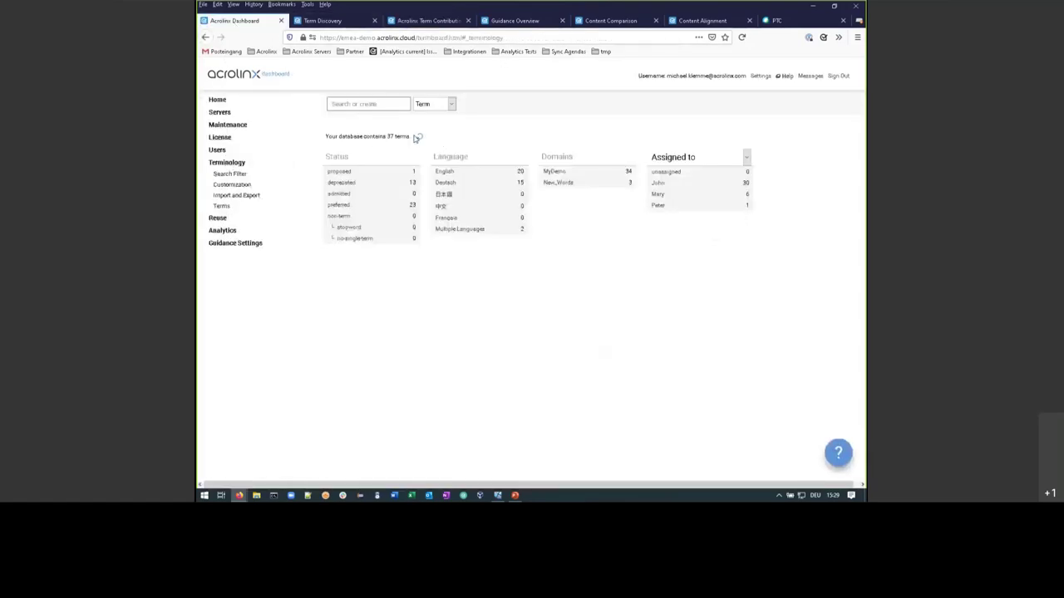
left_click(421, 139)
left_click(342, 172)
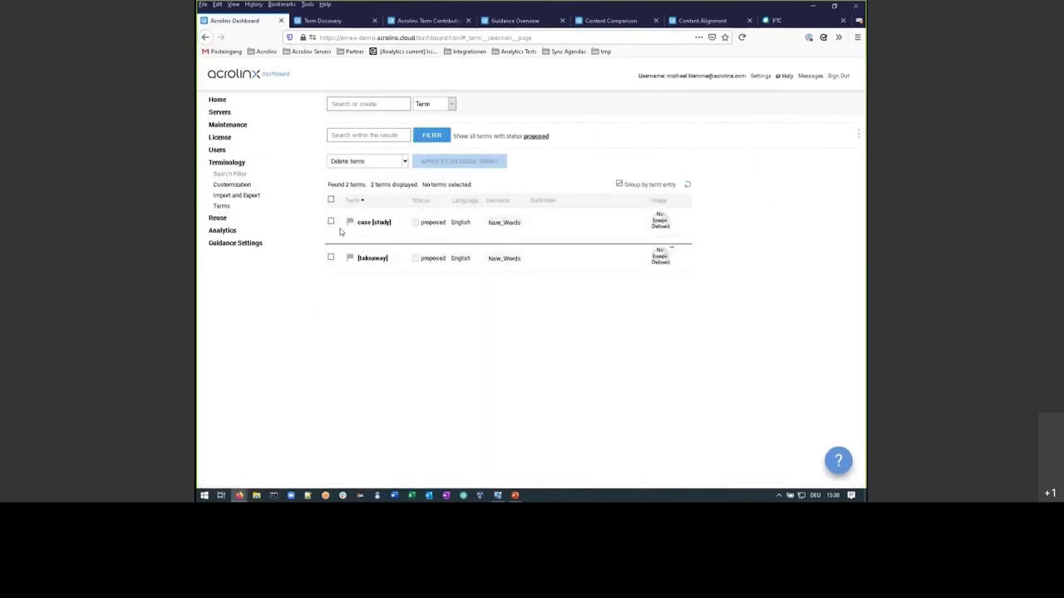
left_click(859, 137)
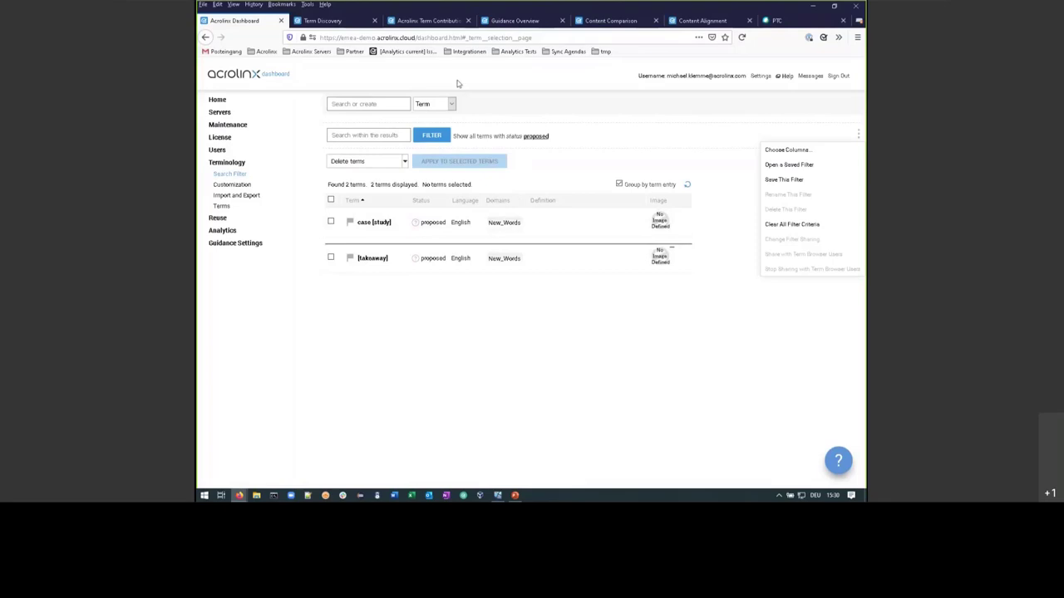
Revisit the Term Discovery, Content Comparison and Content Alignment analytics.
left_click(325, 24)
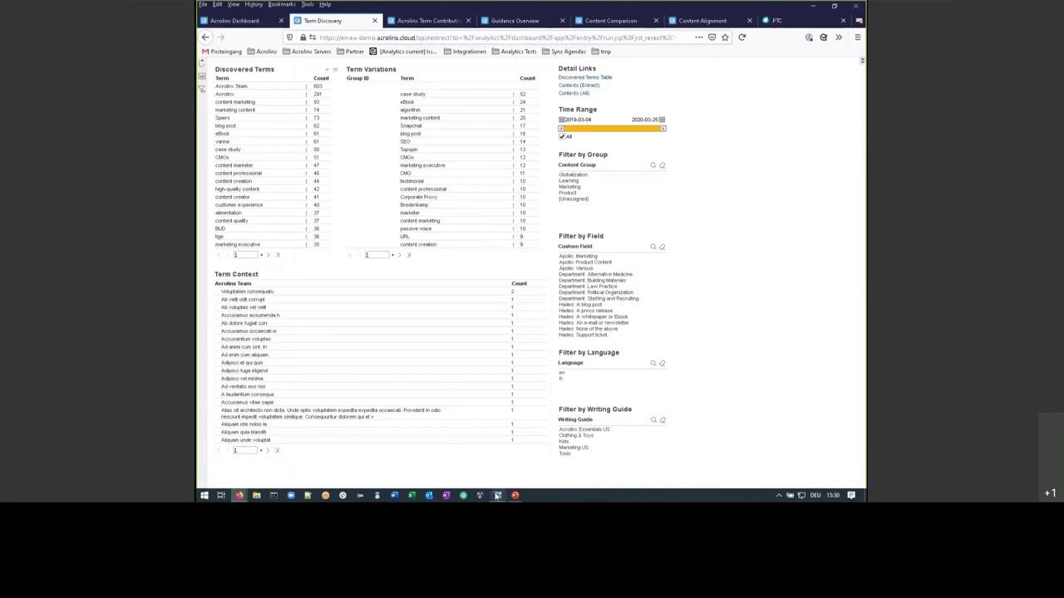
mouse_move(497, 496)
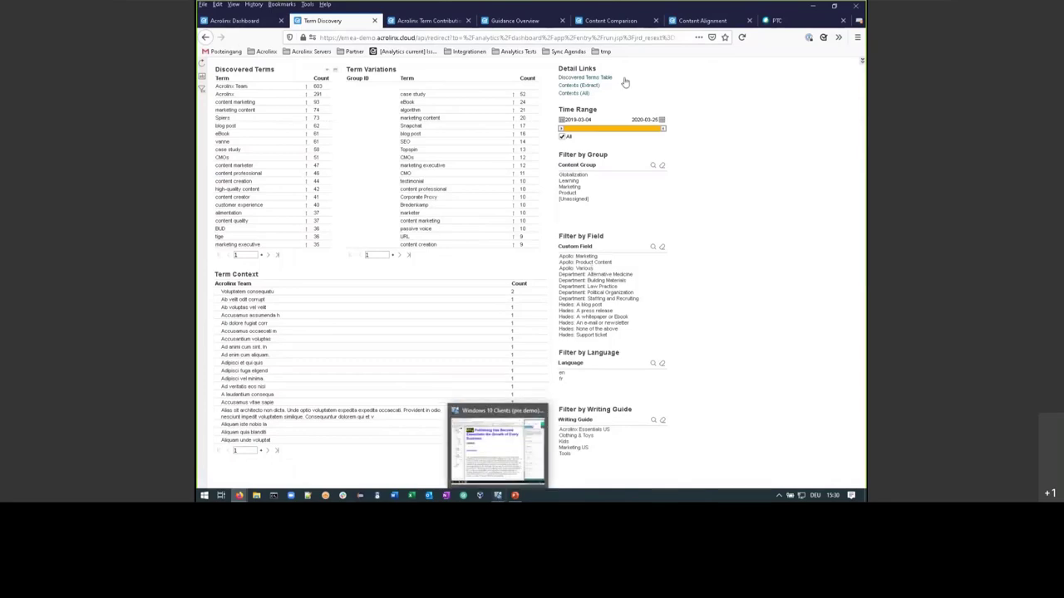
left_click(612, 21)
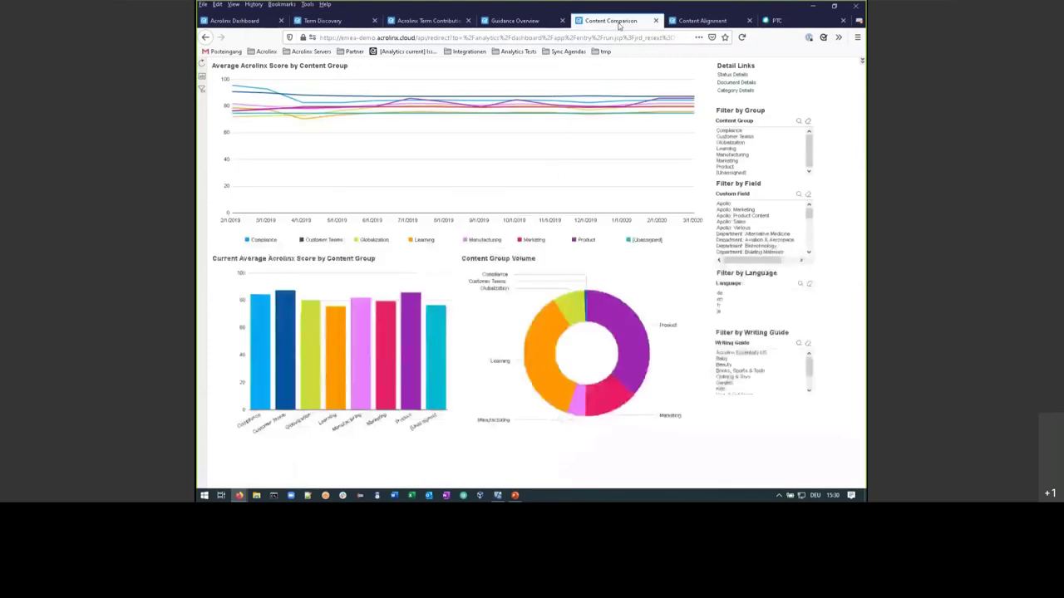
left_click(695, 25)
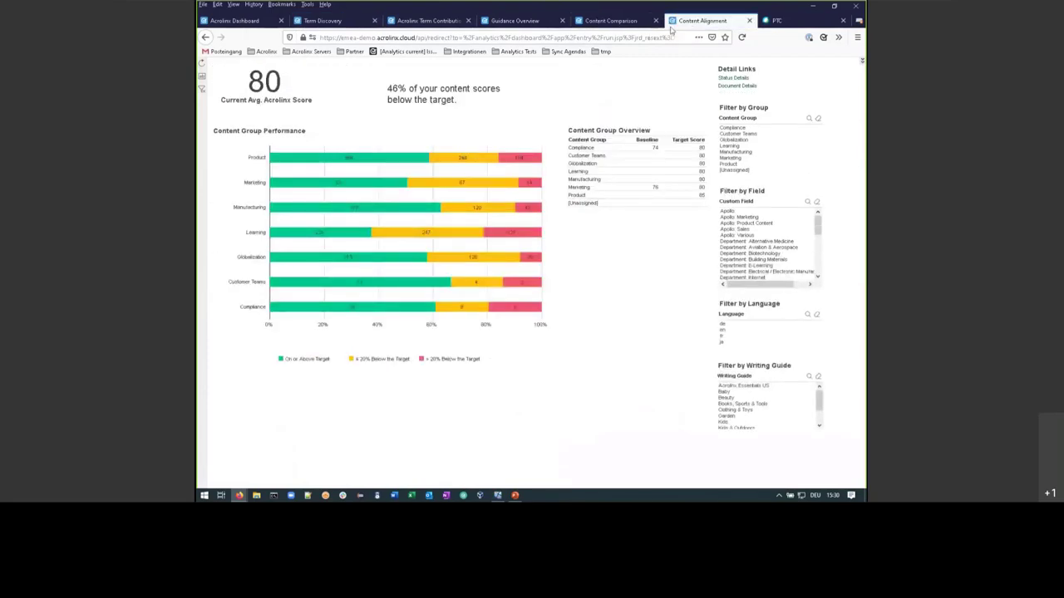
Switch to the PTC Webinar presentation in PowerPoint and start the slide show from slide 8, The Acrolinx Platform.
left_click(818, 9)
left_click(772, 202)
scroll(771, 201, "up", 1)
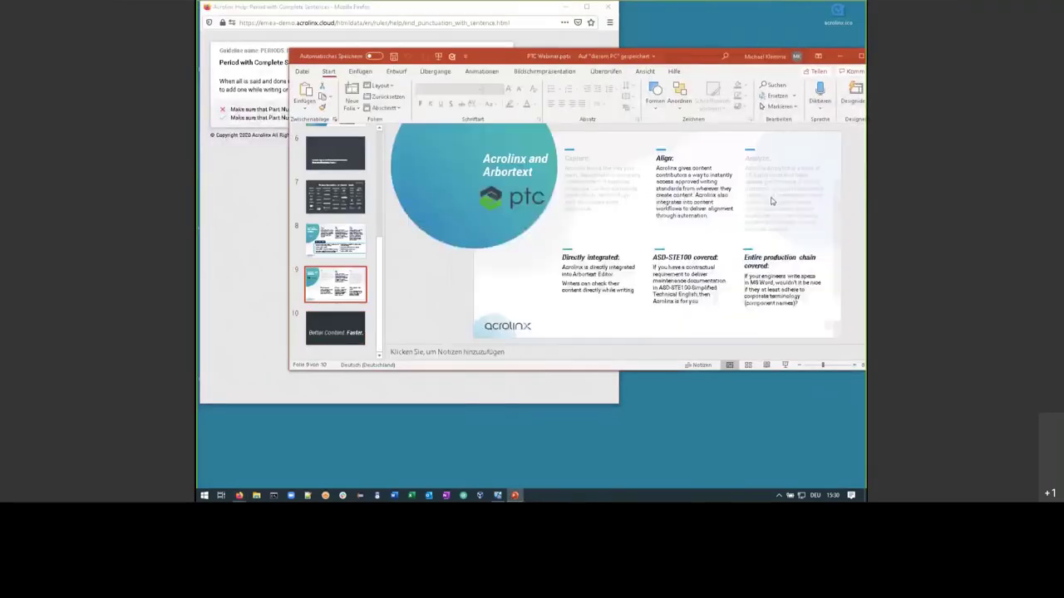
scroll(770, 201, "up", 1)
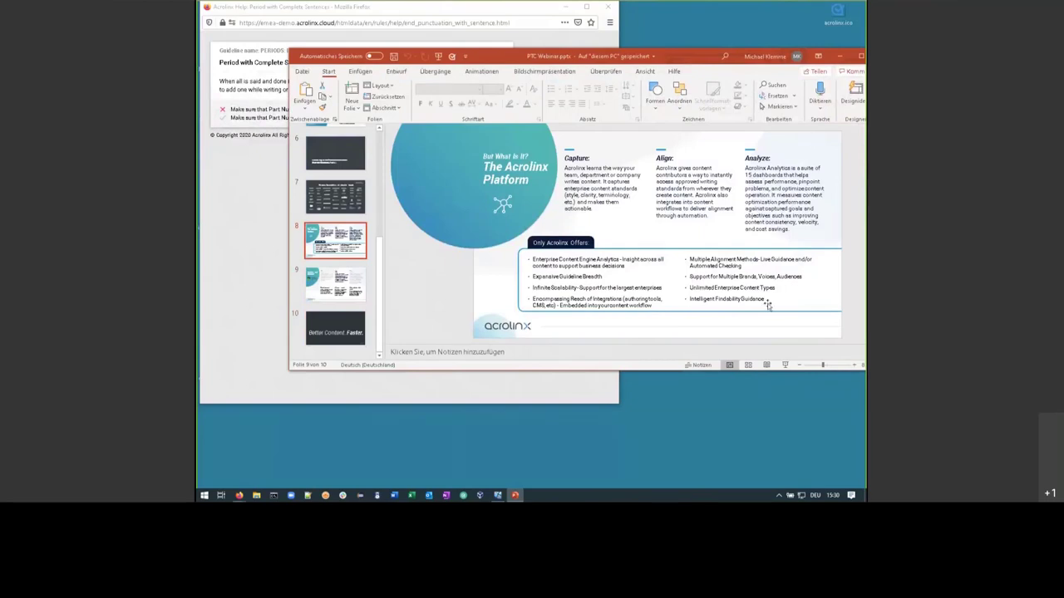
left_click(787, 365)
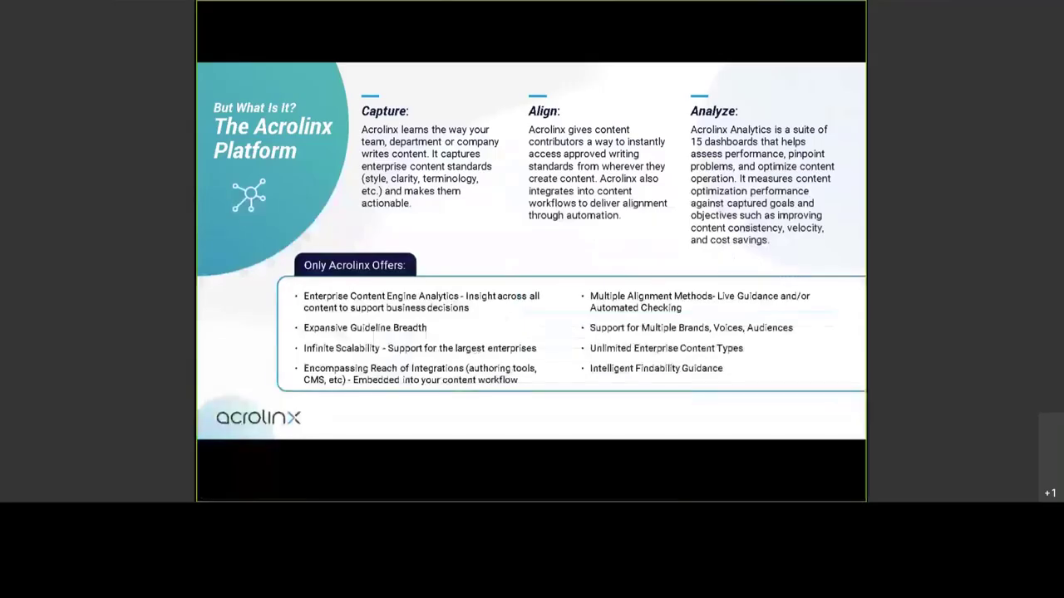